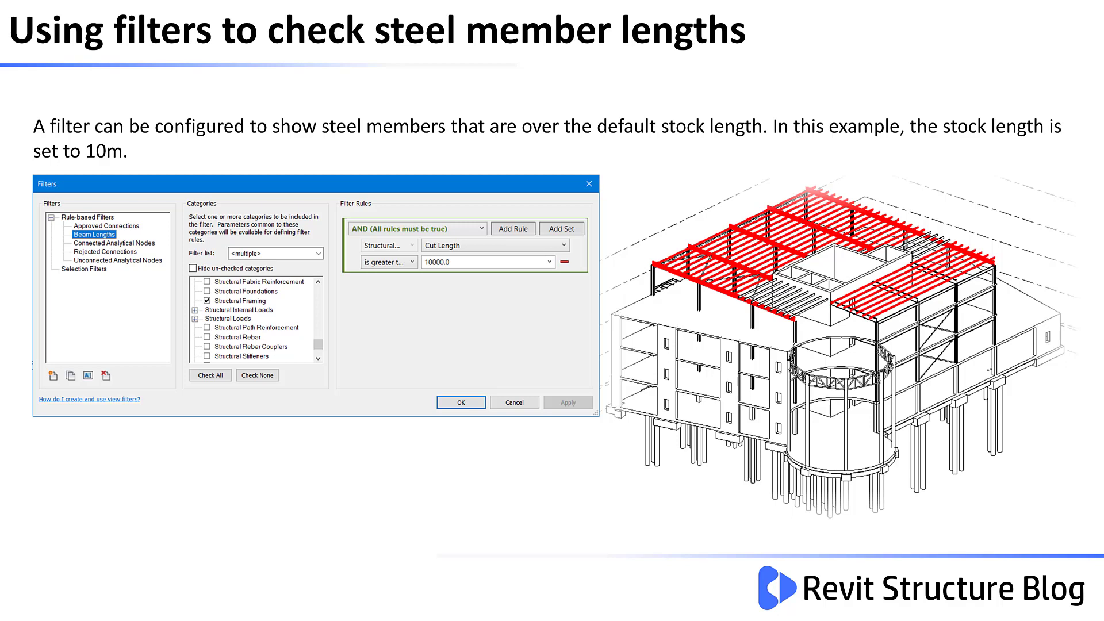
# Step: Advance to the Splitting beams and columns slide
pyautogui.press('Right')
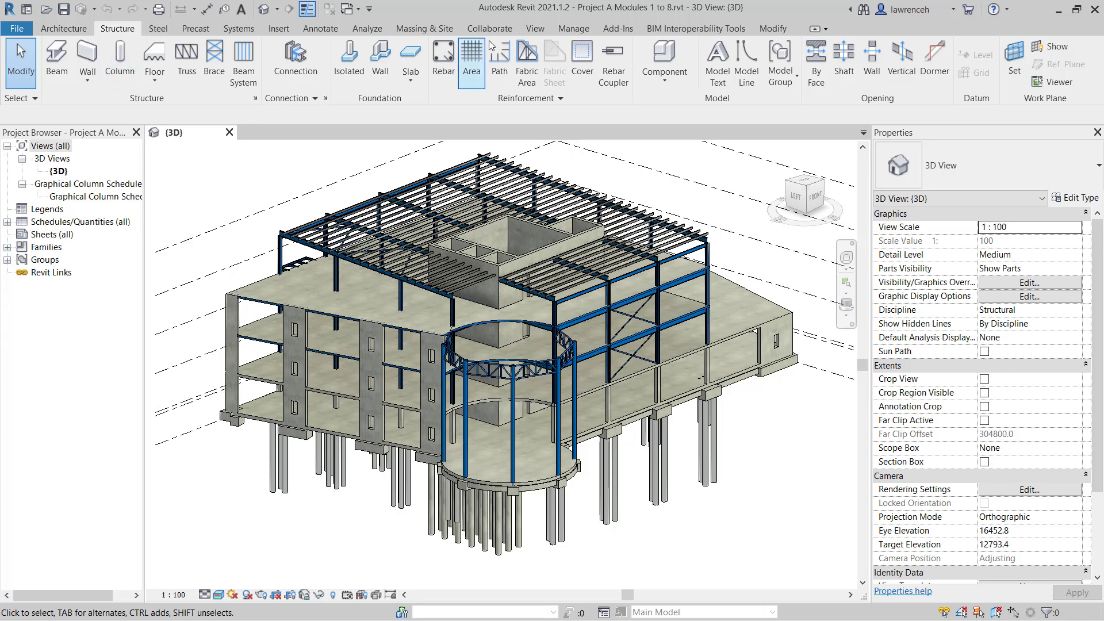
# Step: Show the View ribbon commands for the 3D model
pyautogui.click(538, 31)
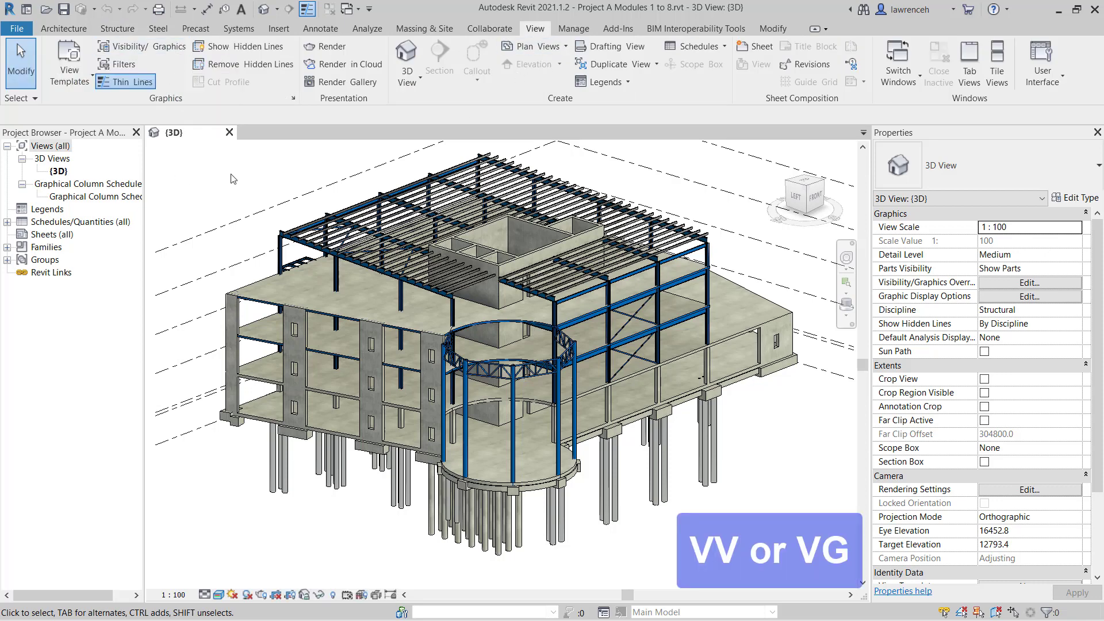
# Step: Reach the Filters editor via the 3D view's Visibility/Graphic Overrides (VV)
pyautogui.press('v')
pyautogui.press('v')
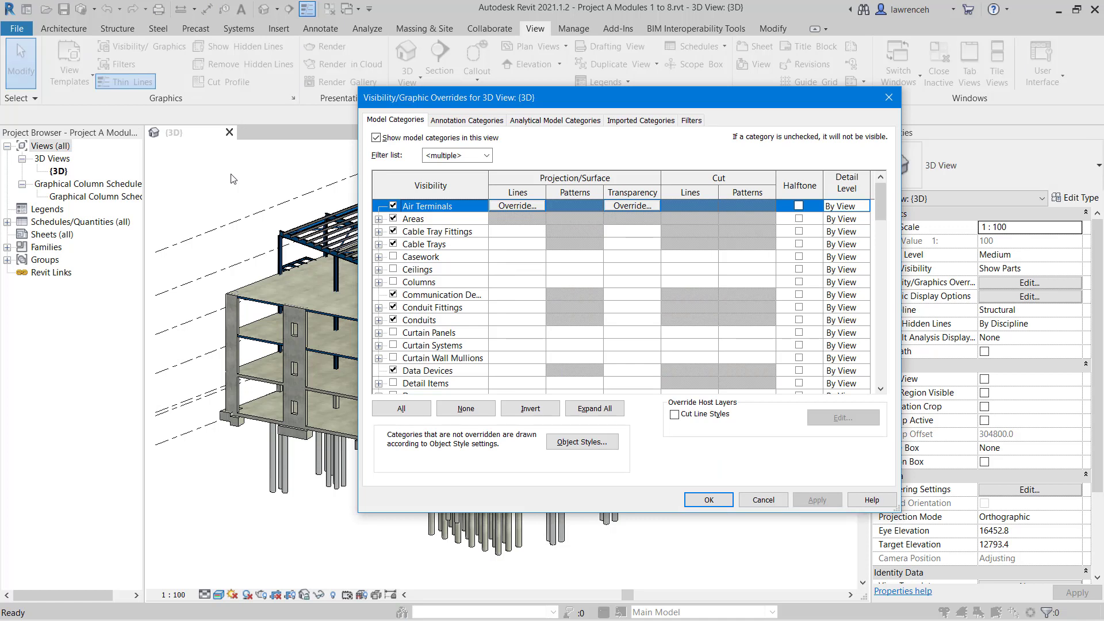
pyautogui.click(691, 121)
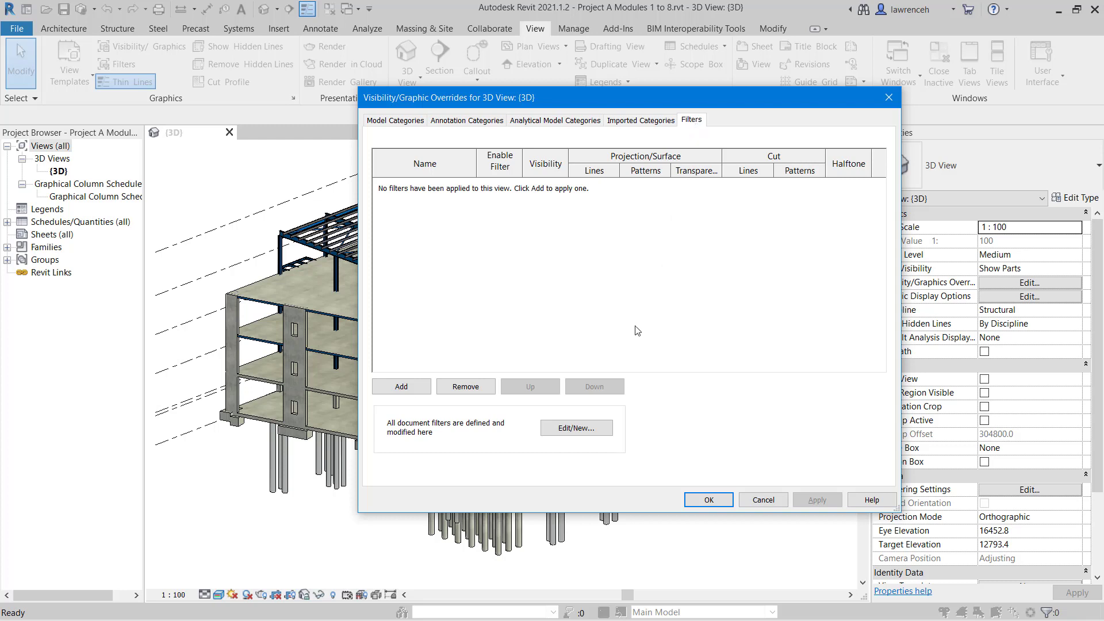
pyautogui.click(585, 429)
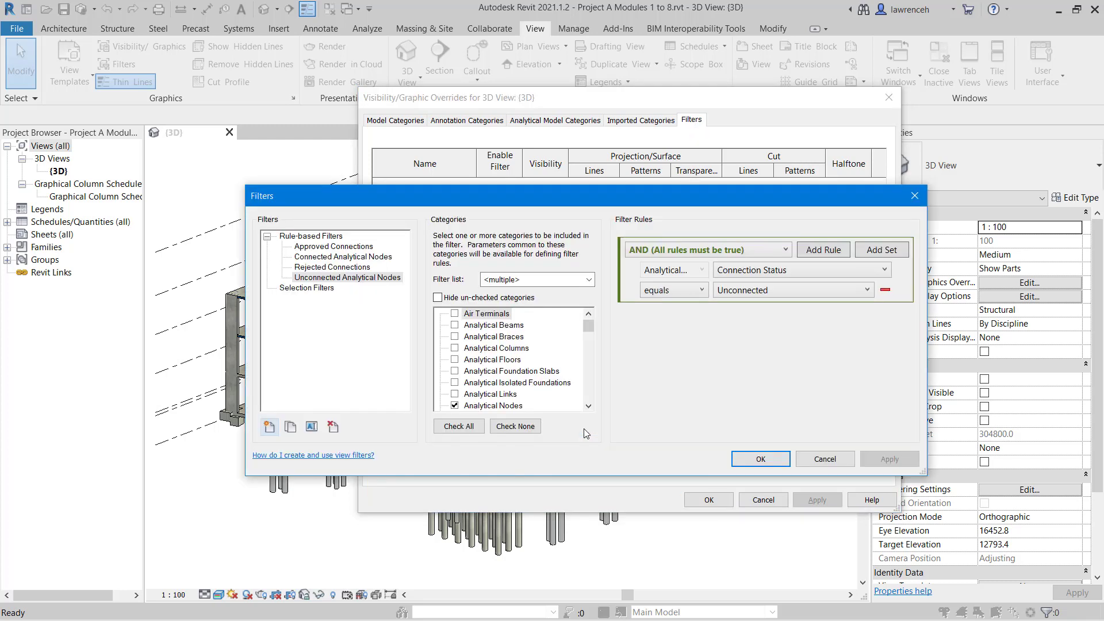
# Step: Create a new filter named Steel Stock Length limited to Structural Framing
pyautogui.click(269, 426)
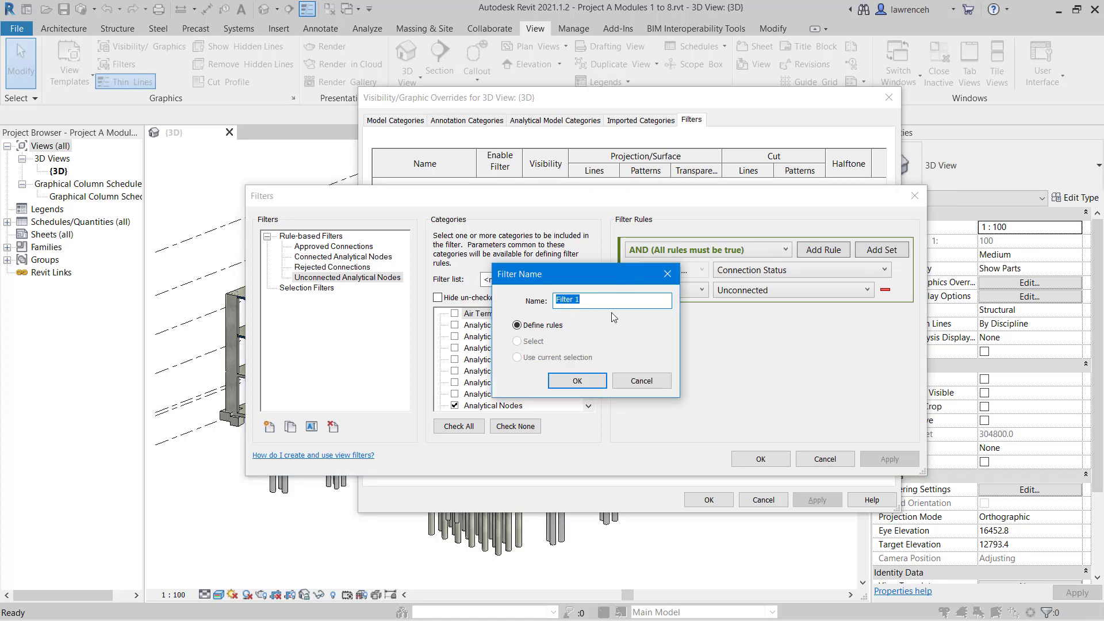
pyautogui.write('Steel Stock')
pyautogui.write(' Length')
pyautogui.click(578, 381)
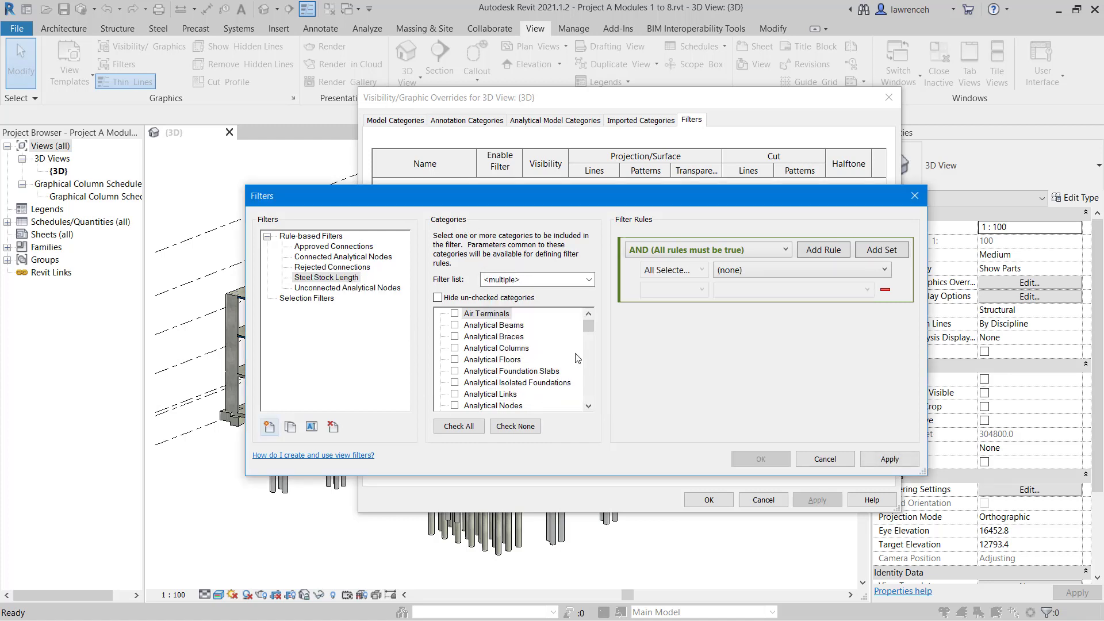
pyautogui.moveTo(590, 324); pyautogui.dragTo(600, 389)
pyautogui.click(455, 371)
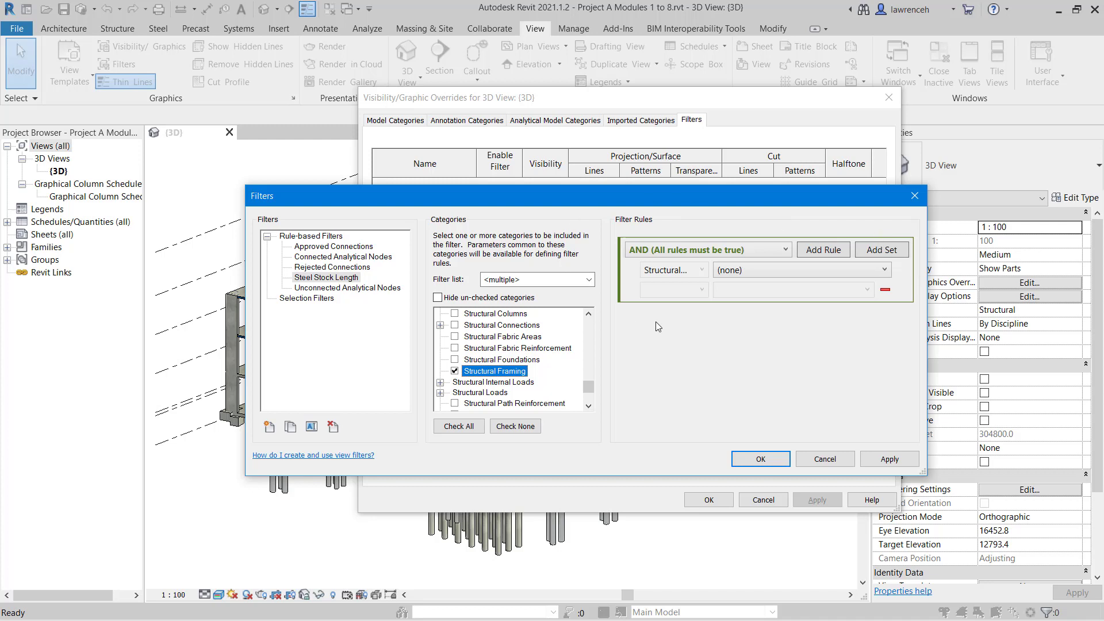
# Step: Set the filter rule to Cut Length is greater than 10m and save the filter
pyautogui.click(800, 270)
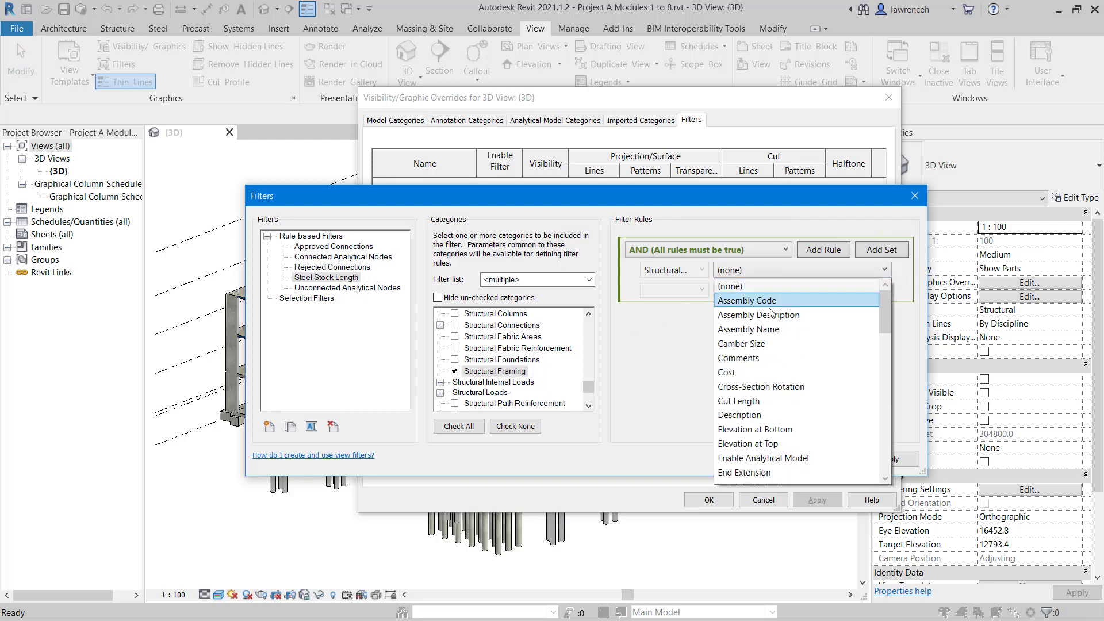
pyautogui.click(738, 400)
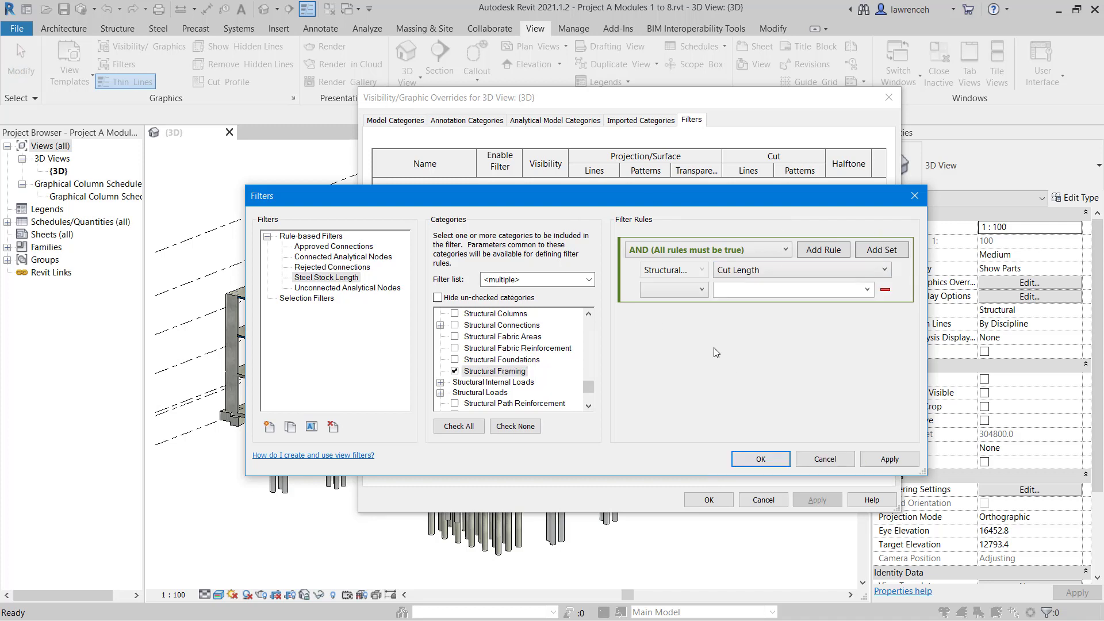
pyautogui.click(673, 290)
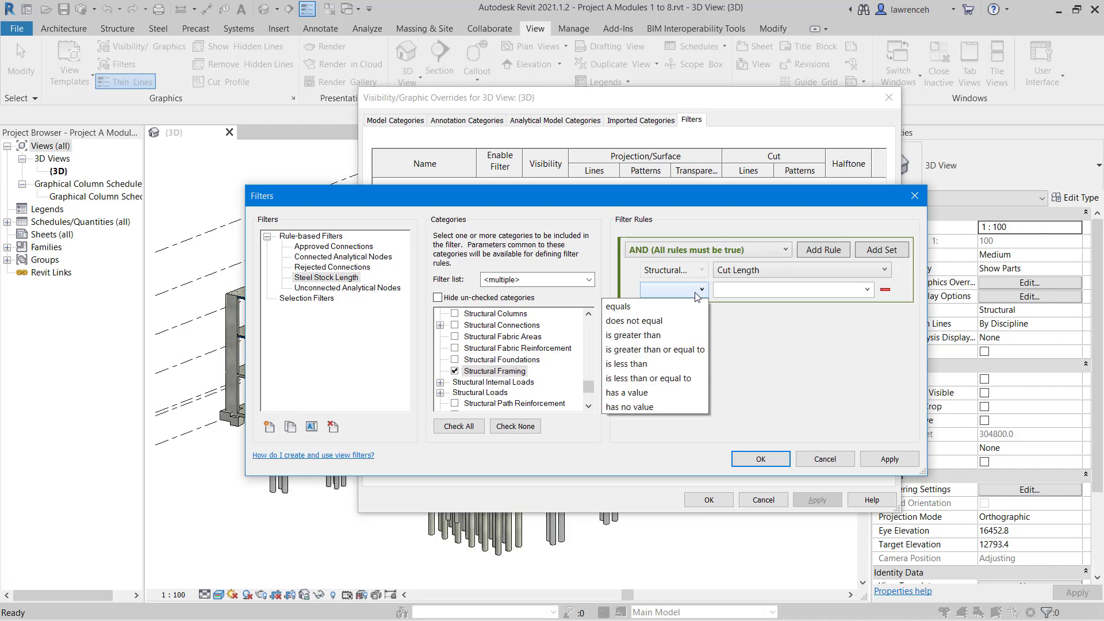
pyautogui.click(655, 340)
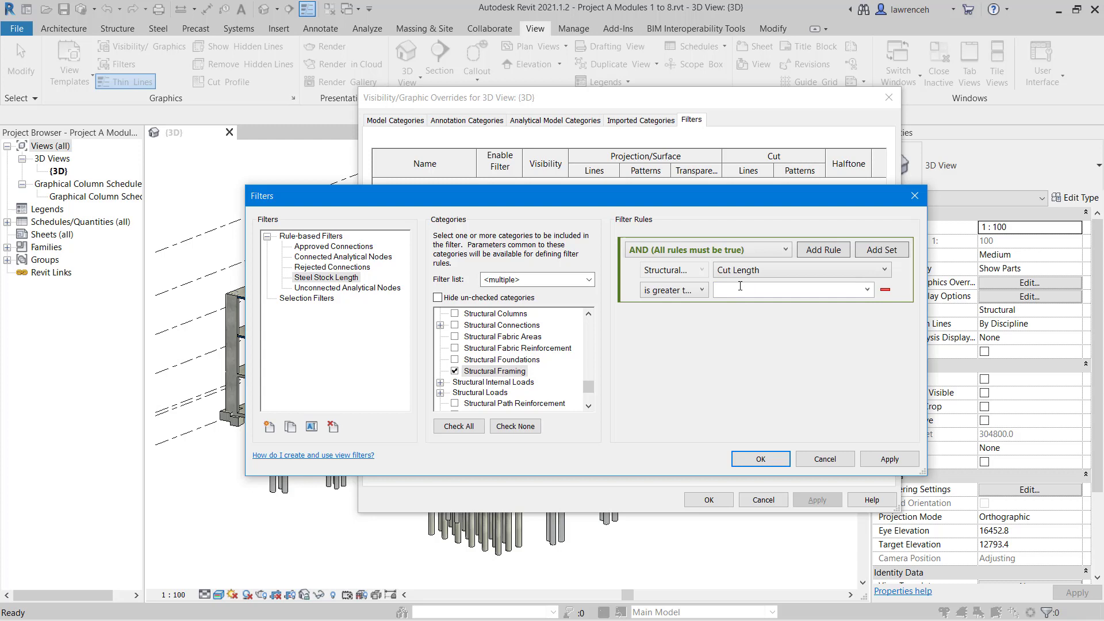
pyautogui.write('1007.7')
pyautogui.write('m')
pyautogui.click(772, 458)
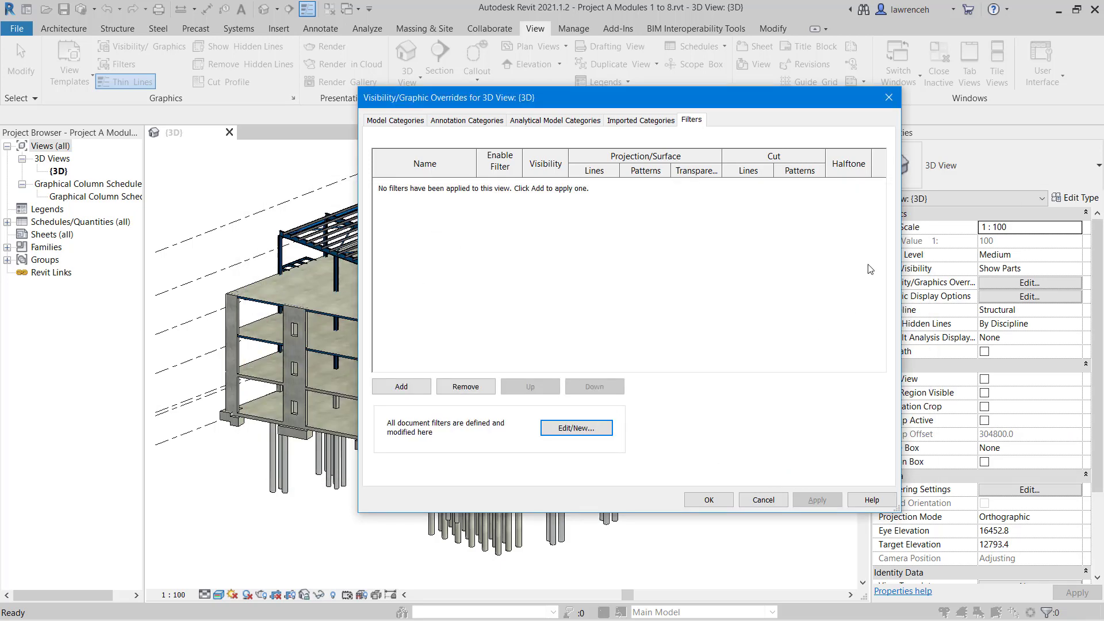
# Step: Add the Steel Stock Length filter to the 3D view's graphic overrides
pyautogui.click(418, 392)
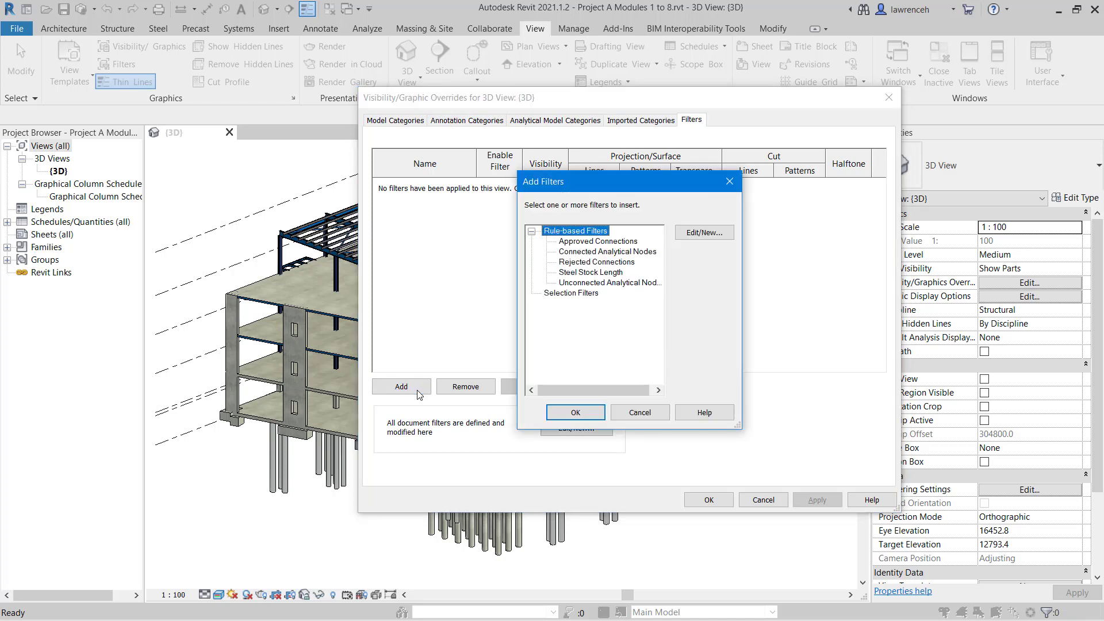
pyautogui.click(591, 272)
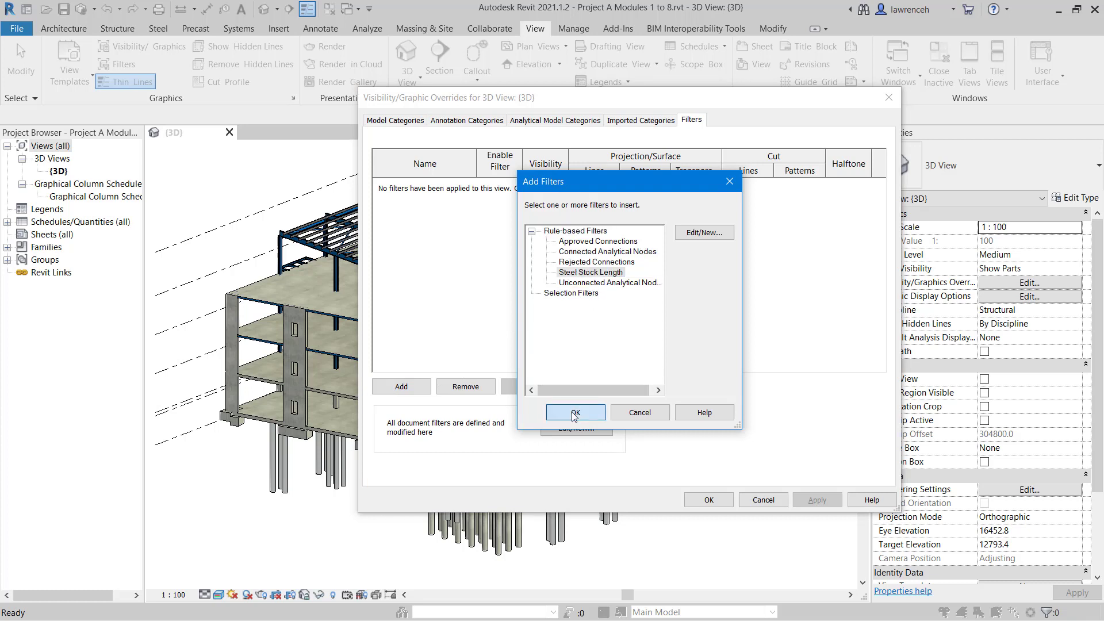
pyautogui.click(574, 412)
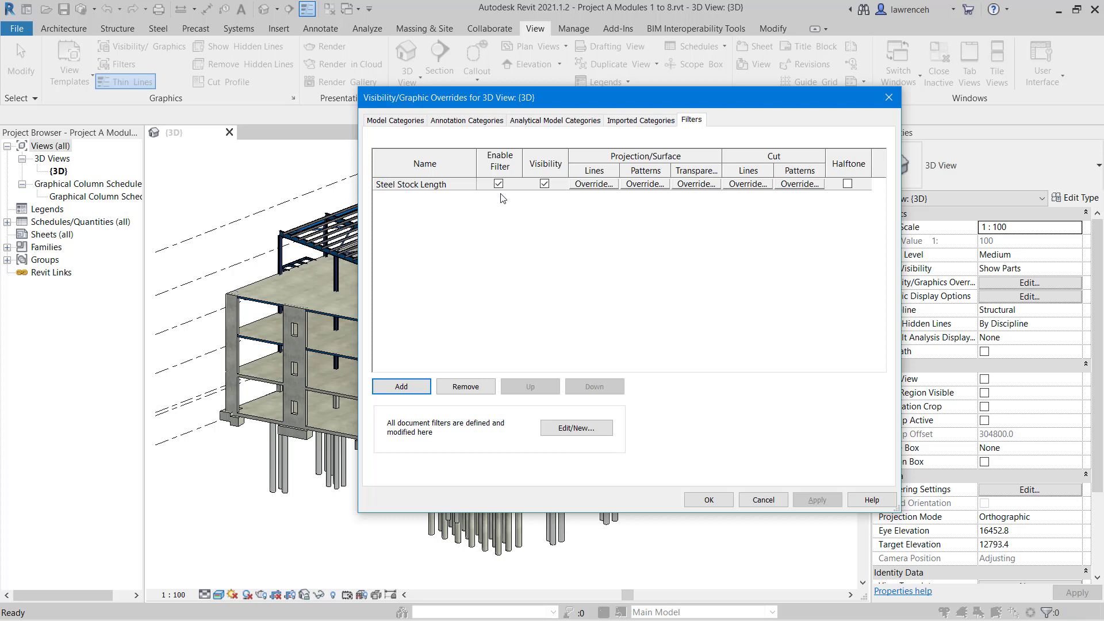
# Step: Give the Steel Stock Length filter a red line colour override
pyautogui.click(595, 185)
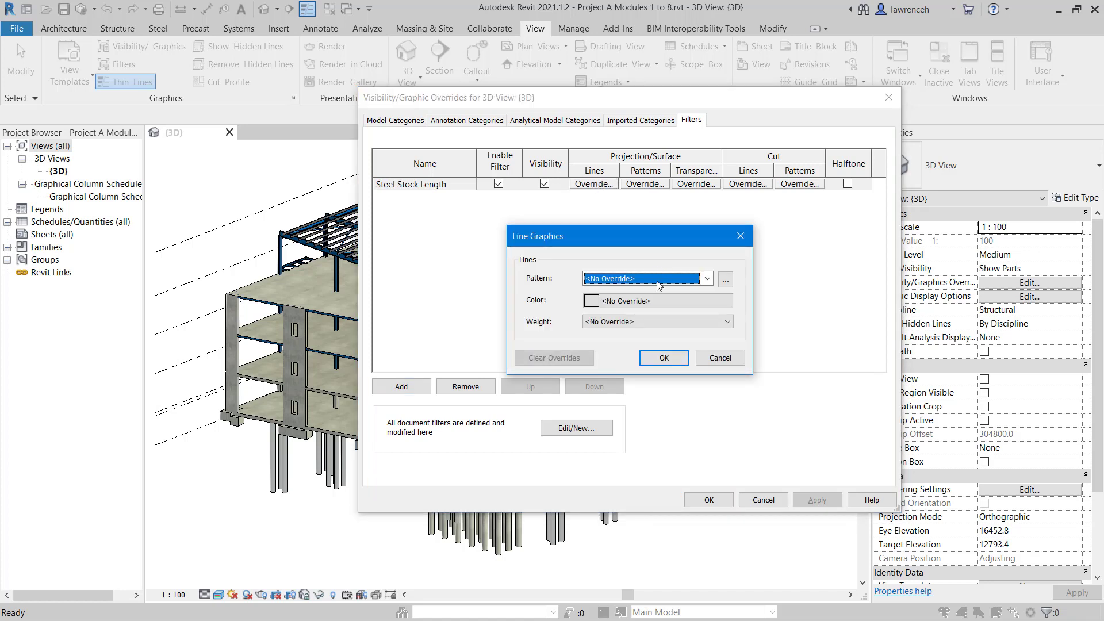
pyautogui.click(650, 301)
pyautogui.click(507, 317)
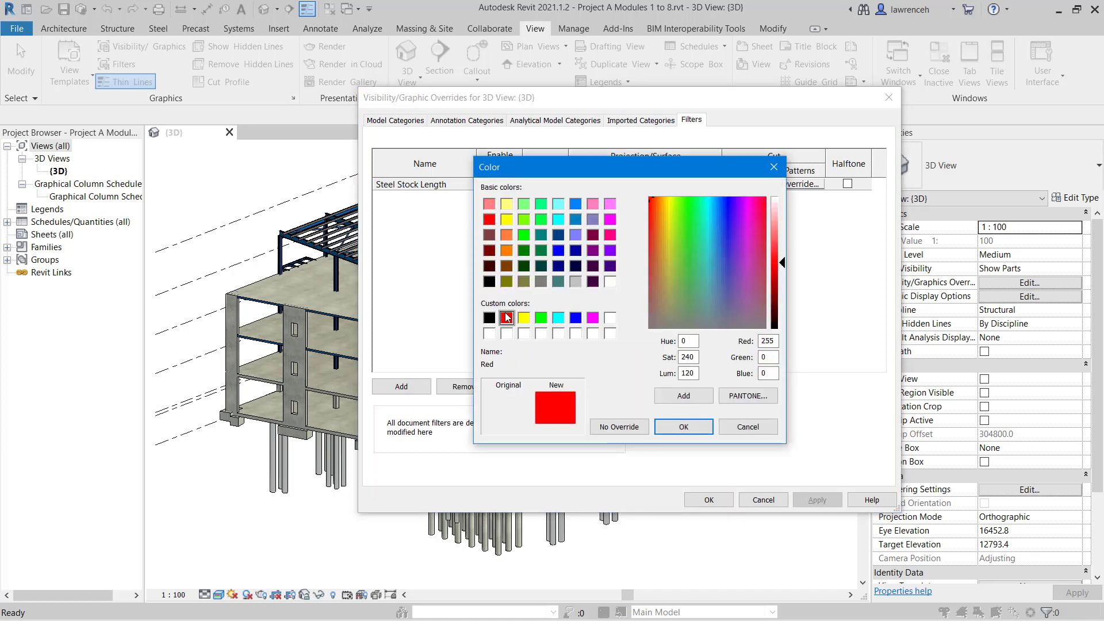
pyautogui.click(683, 426)
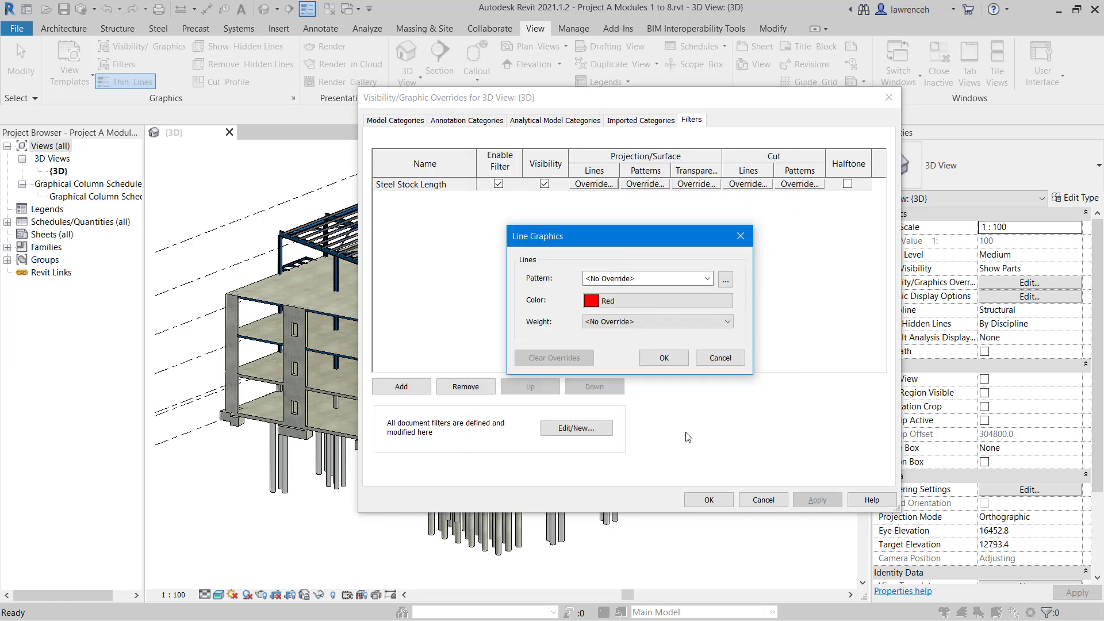
pyautogui.click(665, 358)
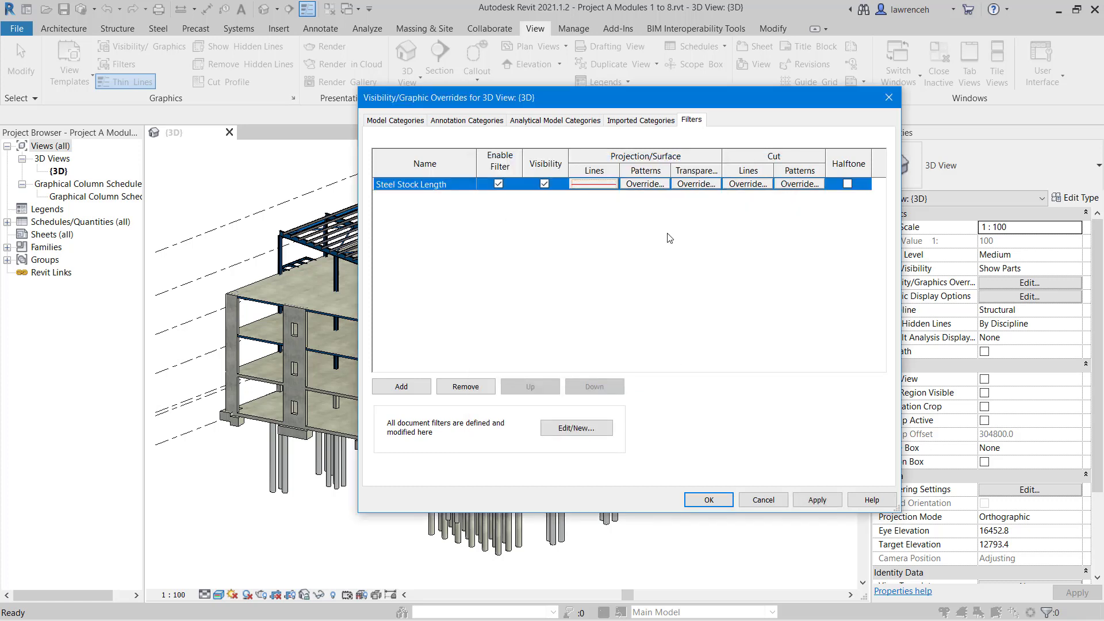
# Step: Give the filter a solid-fill red foreground surface pattern override
pyautogui.click(647, 185)
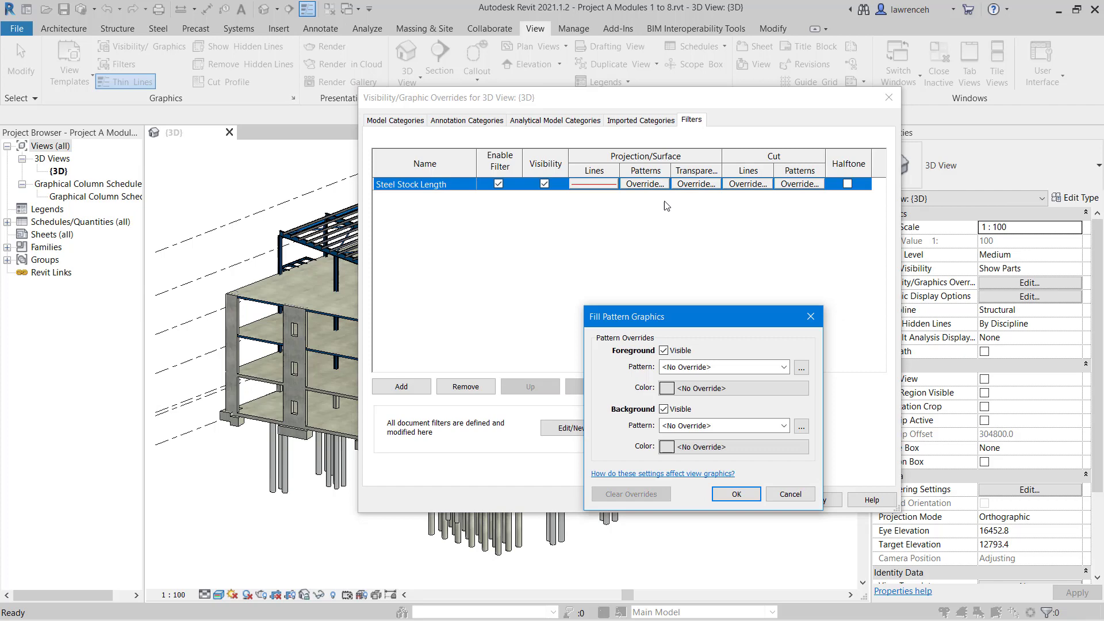
pyautogui.click(724, 367)
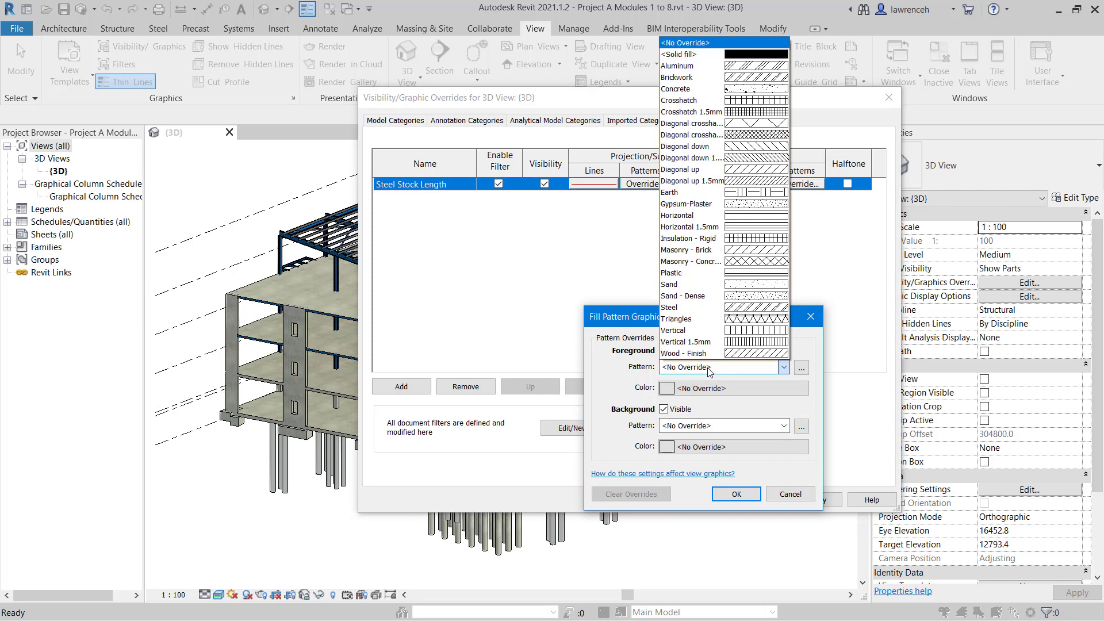
pyautogui.click(725, 54)
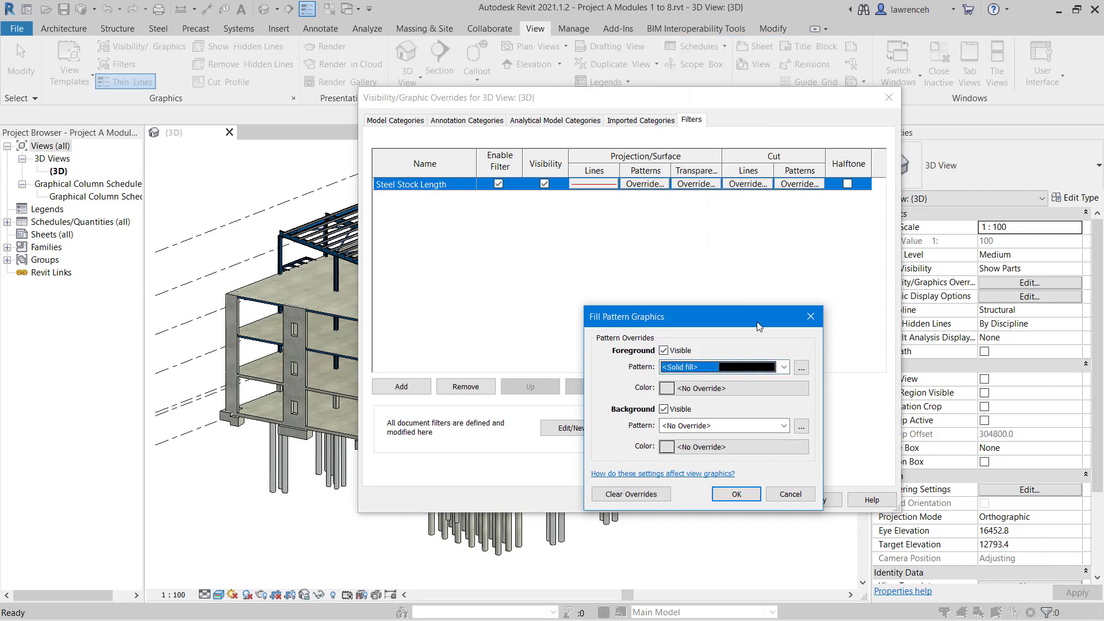
pyautogui.click(715, 388)
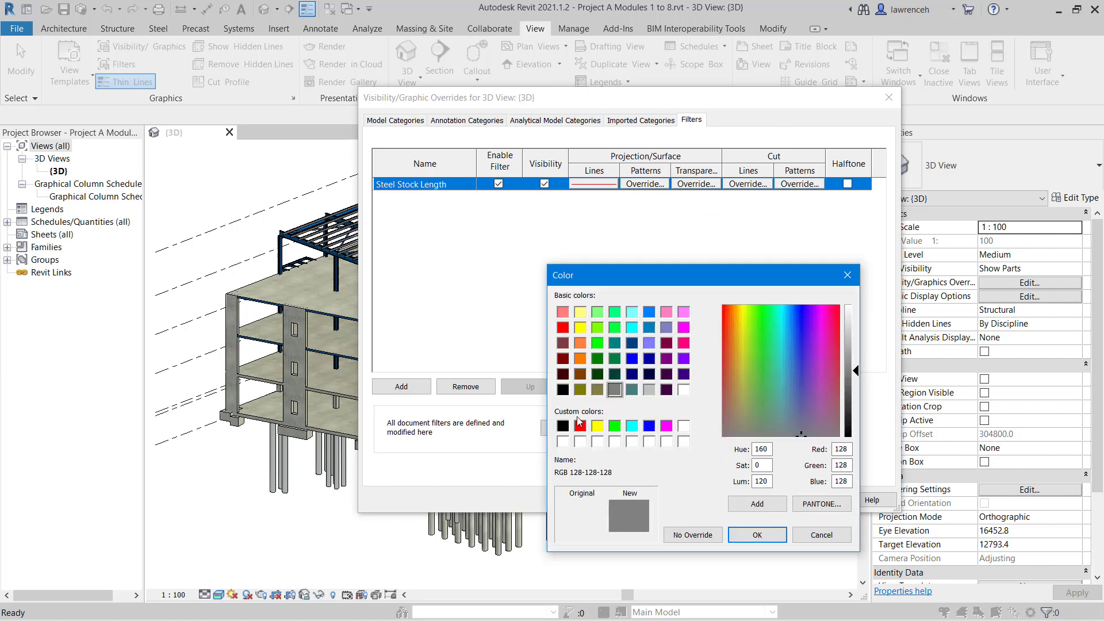
pyautogui.click(579, 426)
pyautogui.click(758, 534)
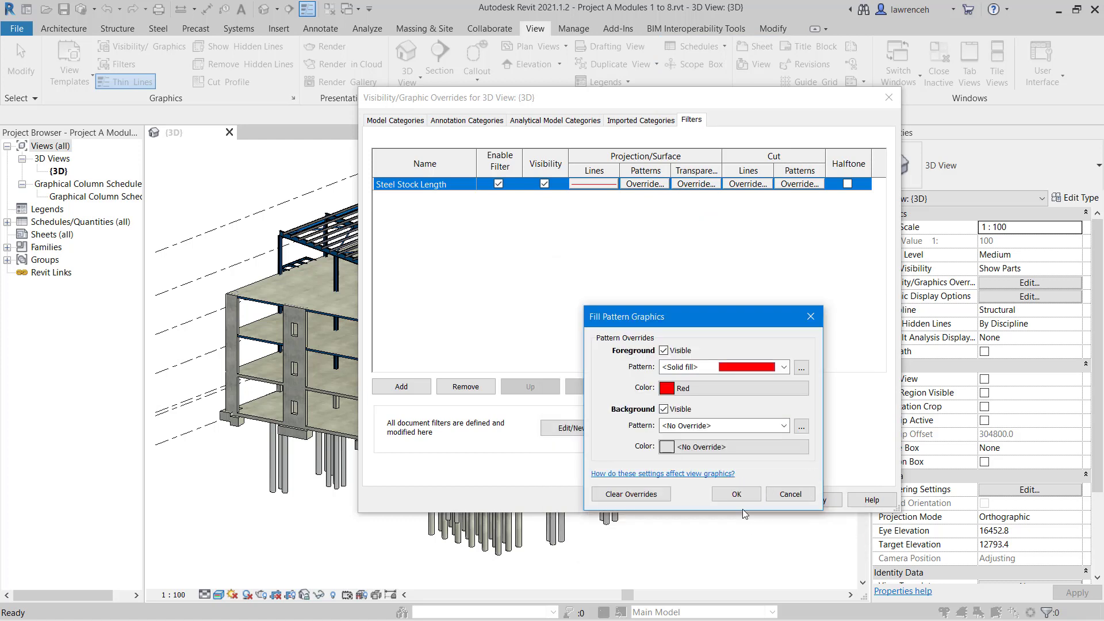
pyautogui.click(736, 494)
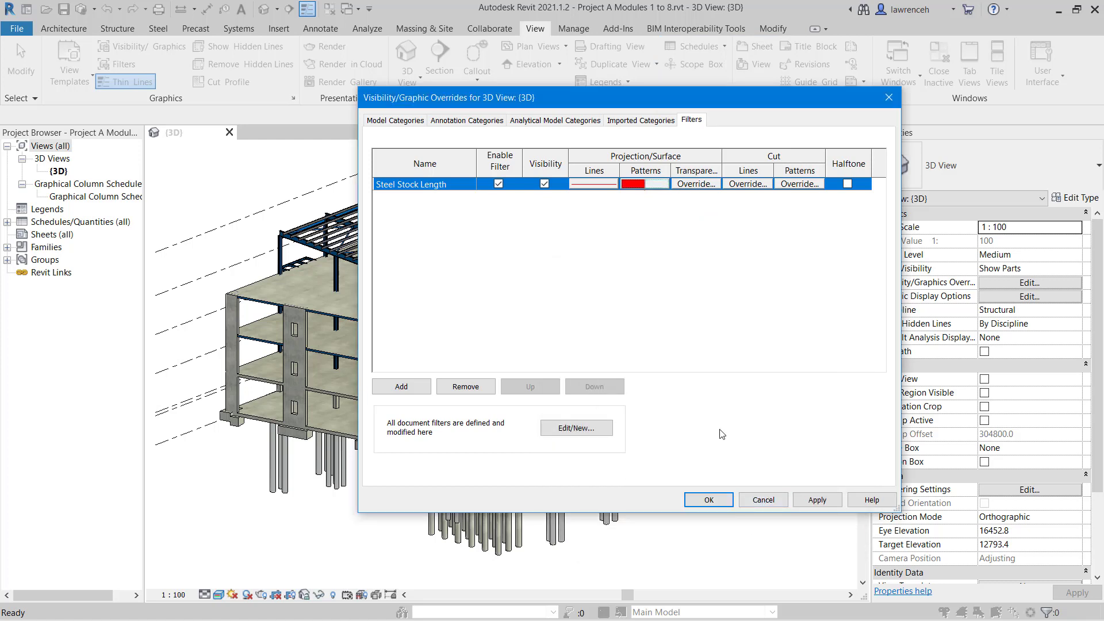
# Step: Apply the overrides to the 3D view and set its visual style to Shaded
pyautogui.click(715, 500)
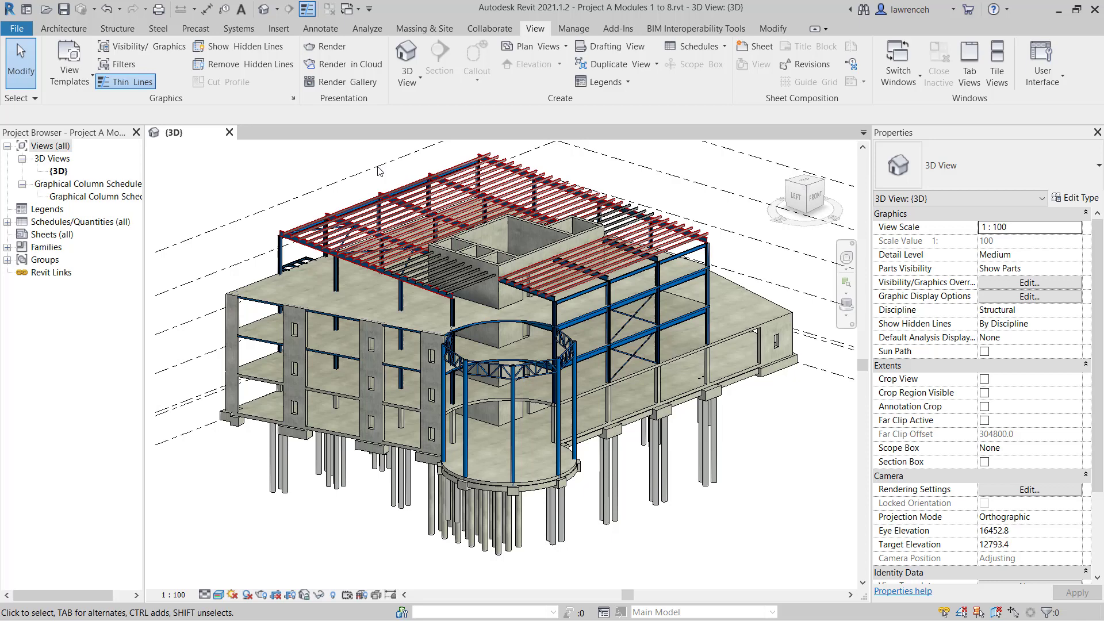
pyautogui.click(218, 595)
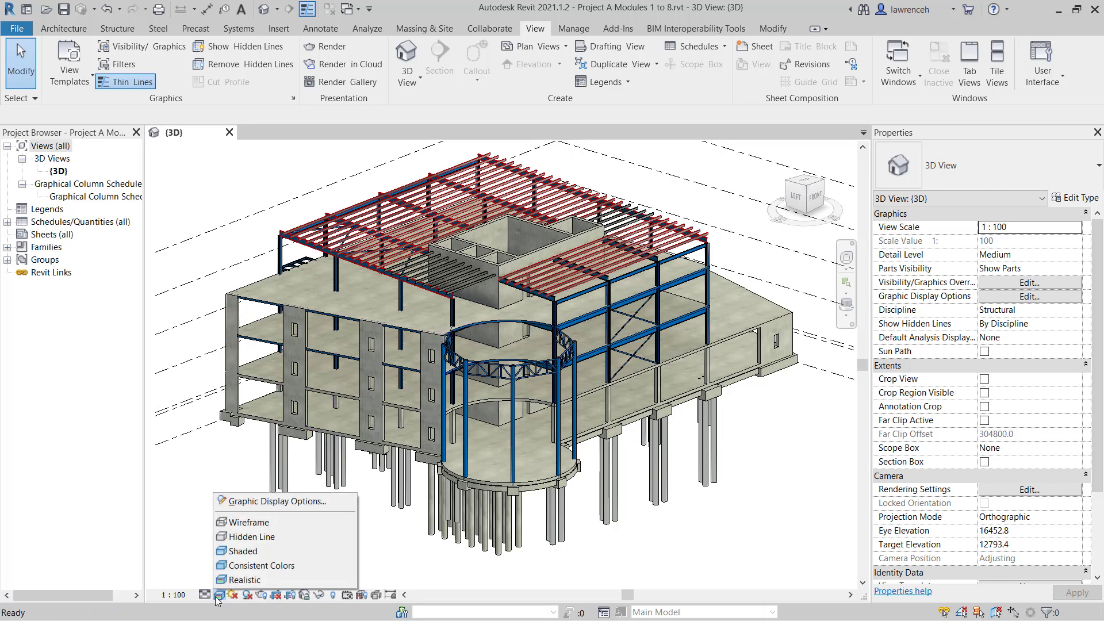
pyautogui.click(243, 551)
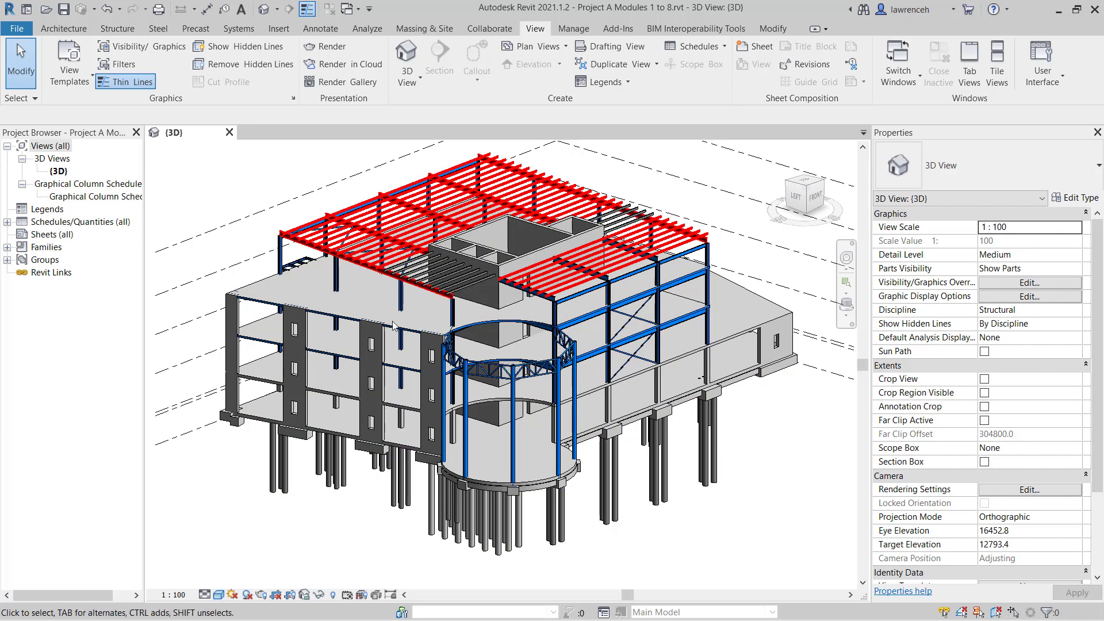
pyautogui.scroll(3, 423, 200)
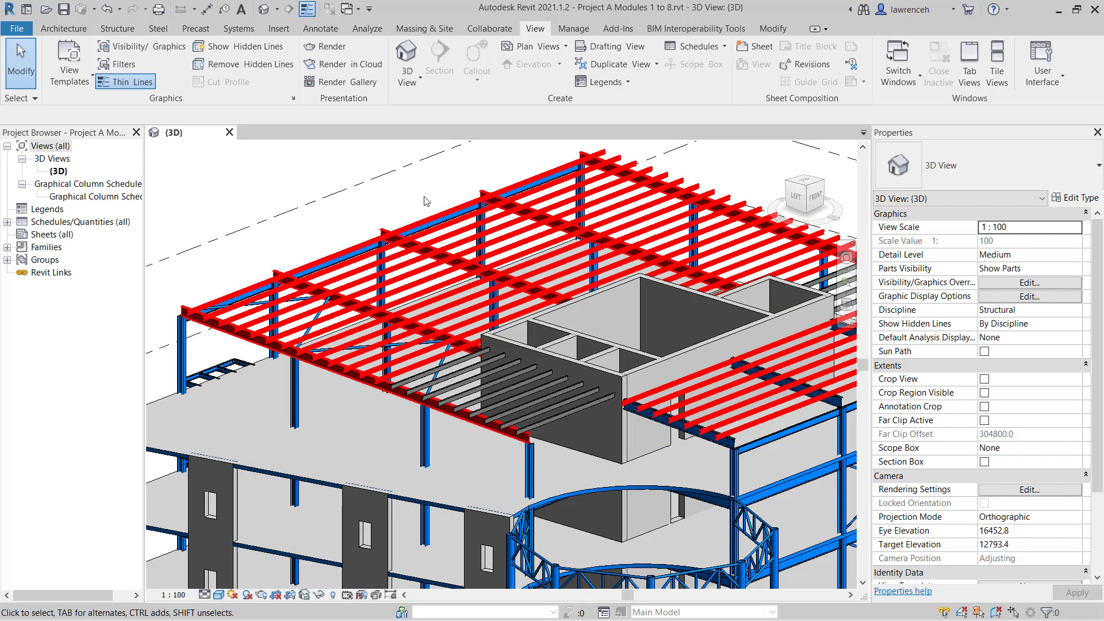
pyautogui.scroll(-2, 424, 201)
pyautogui.scroll(1, 444, 226)
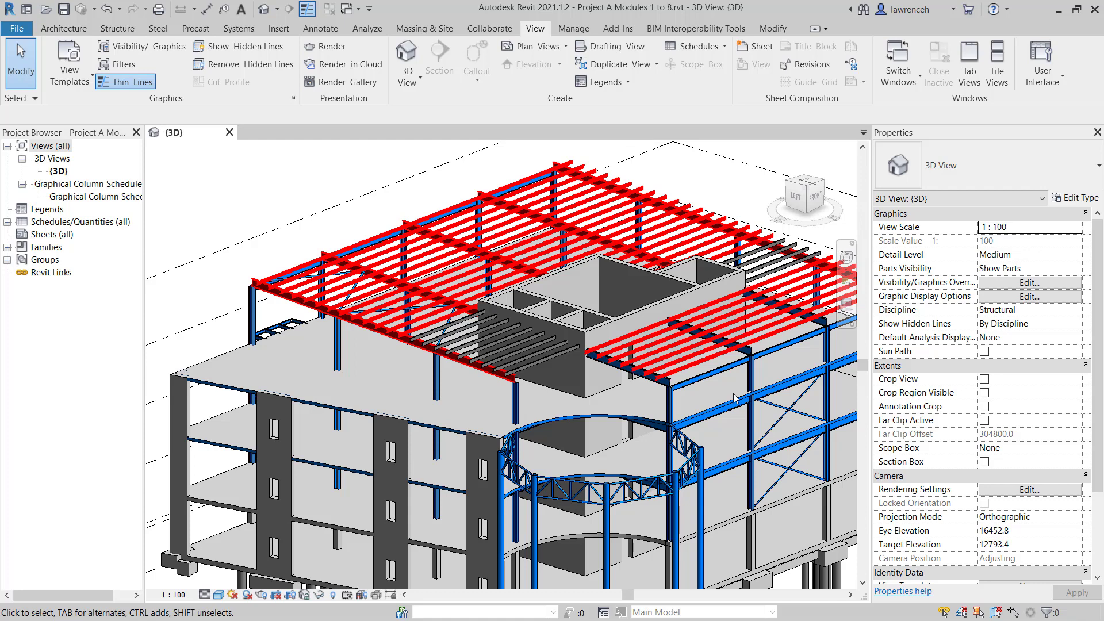
# Step: Disable the Steel Stock Length filter in the 3D view's overrides (VG) so the red highlighting clears
pyautogui.press('v')
pyautogui.press('g')
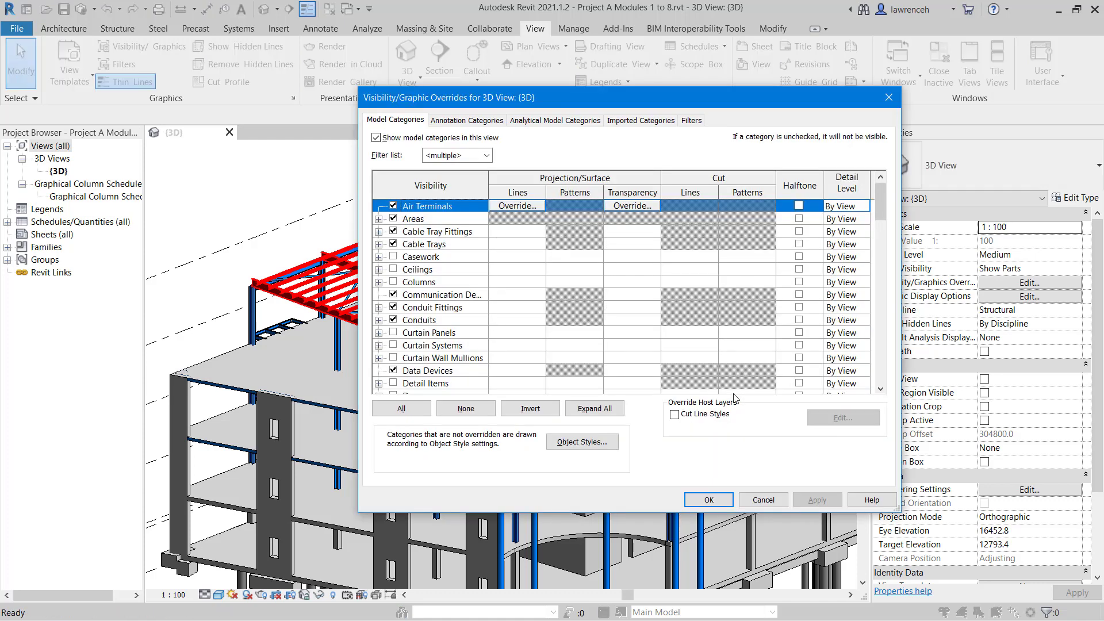
pyautogui.click(691, 121)
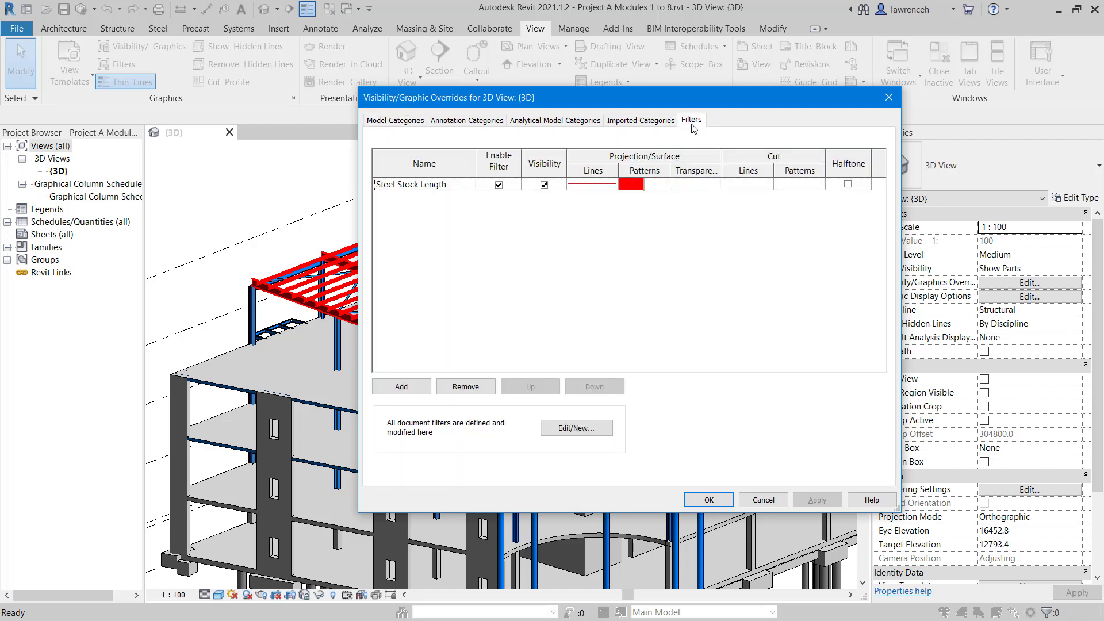
pyautogui.click(498, 186)
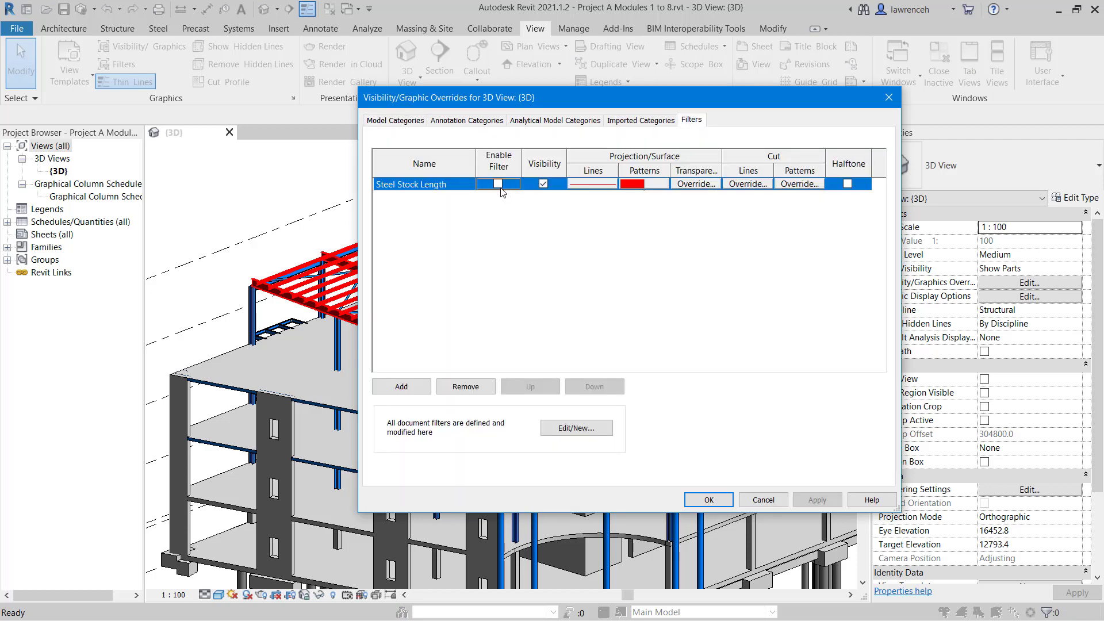
pyautogui.click(708, 499)
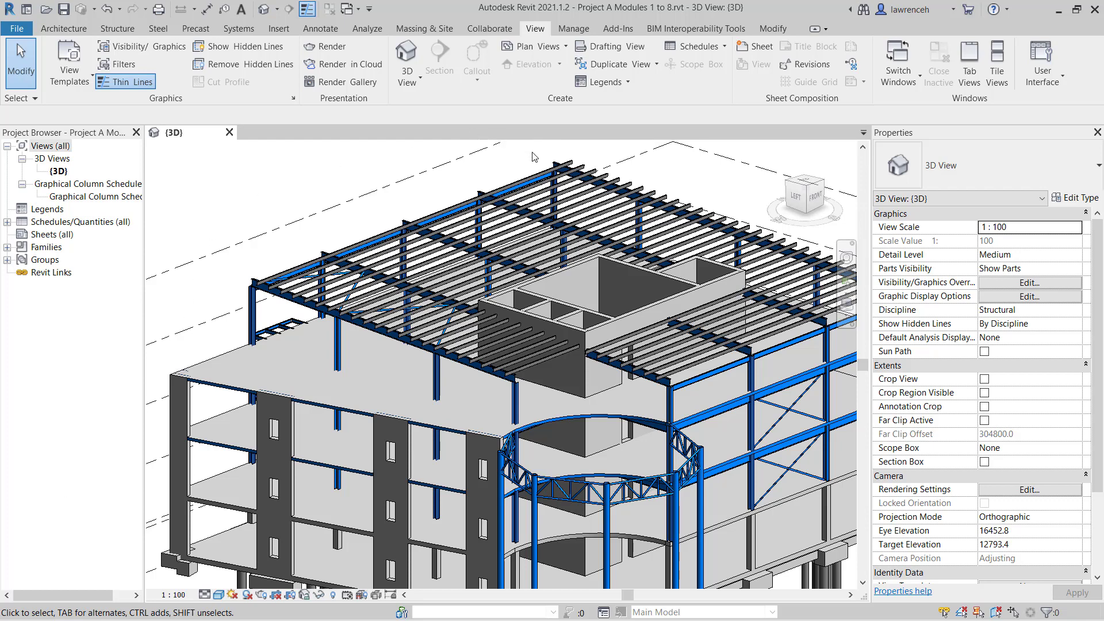
# Step: Create a structural plan view of the 00-GROUND level and recentre it
pyautogui.click(567, 48)
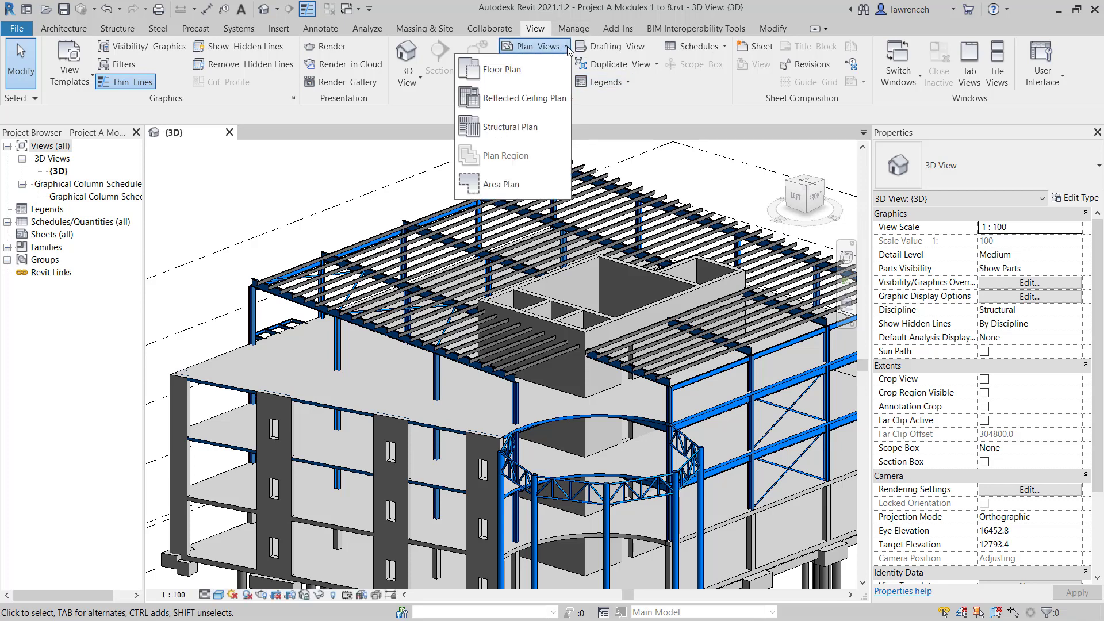
pyautogui.click(520, 127)
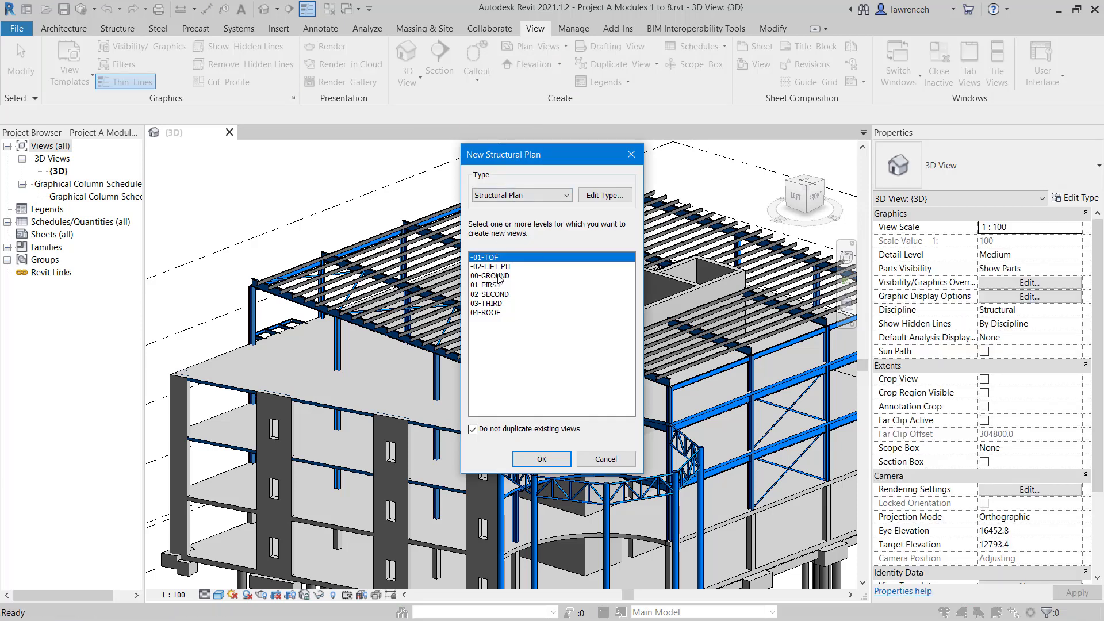
pyautogui.click(499, 276)
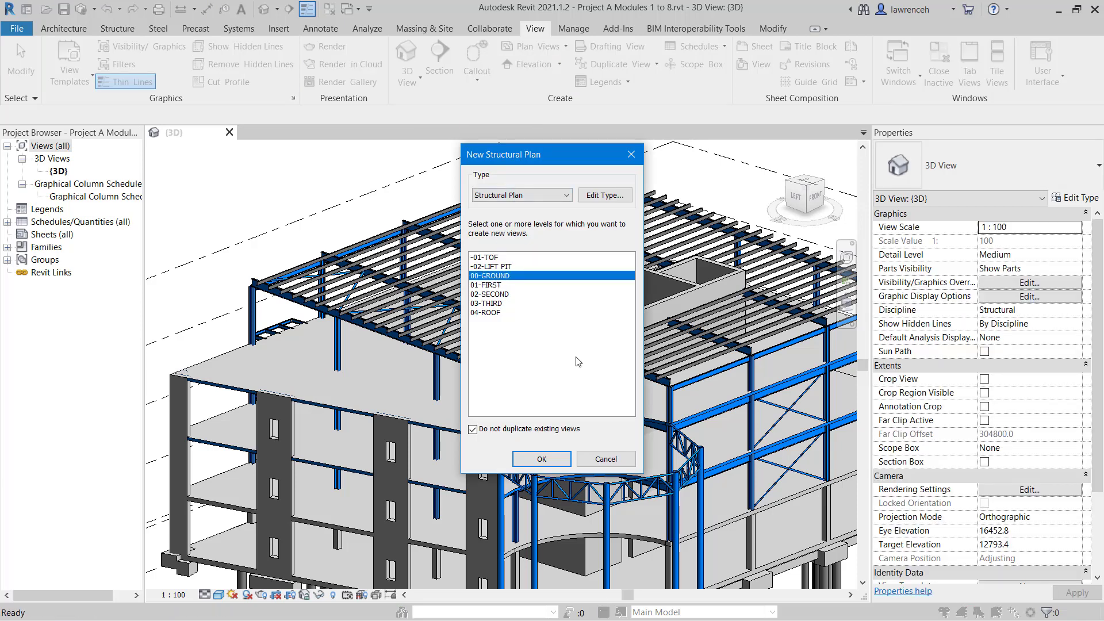
pyautogui.click(542, 459)
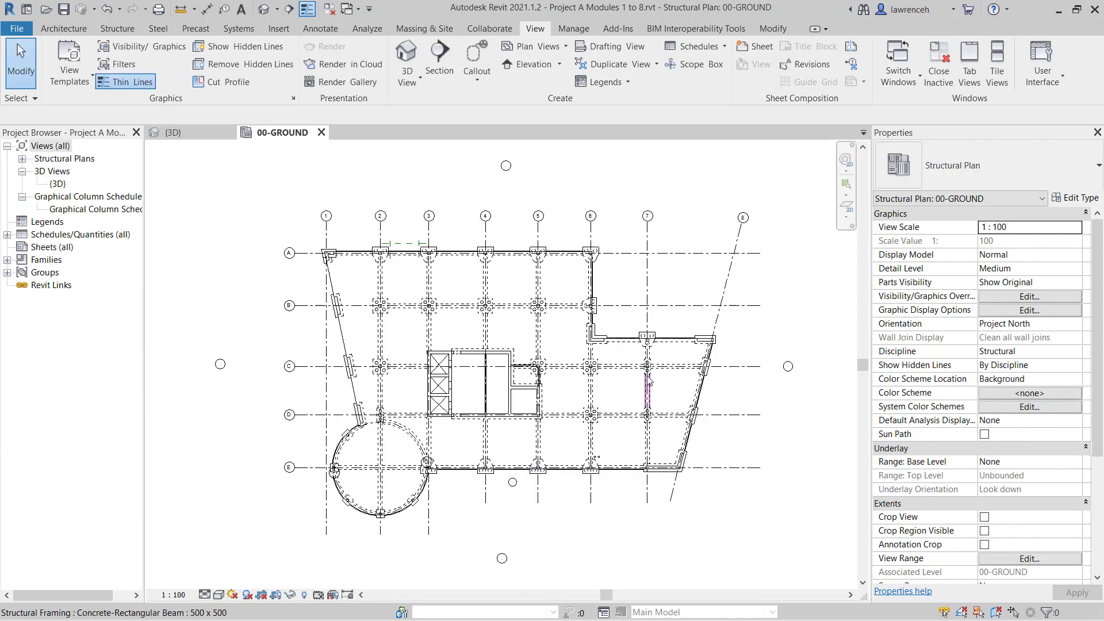
pyautogui.scroll(1, 638, 306)
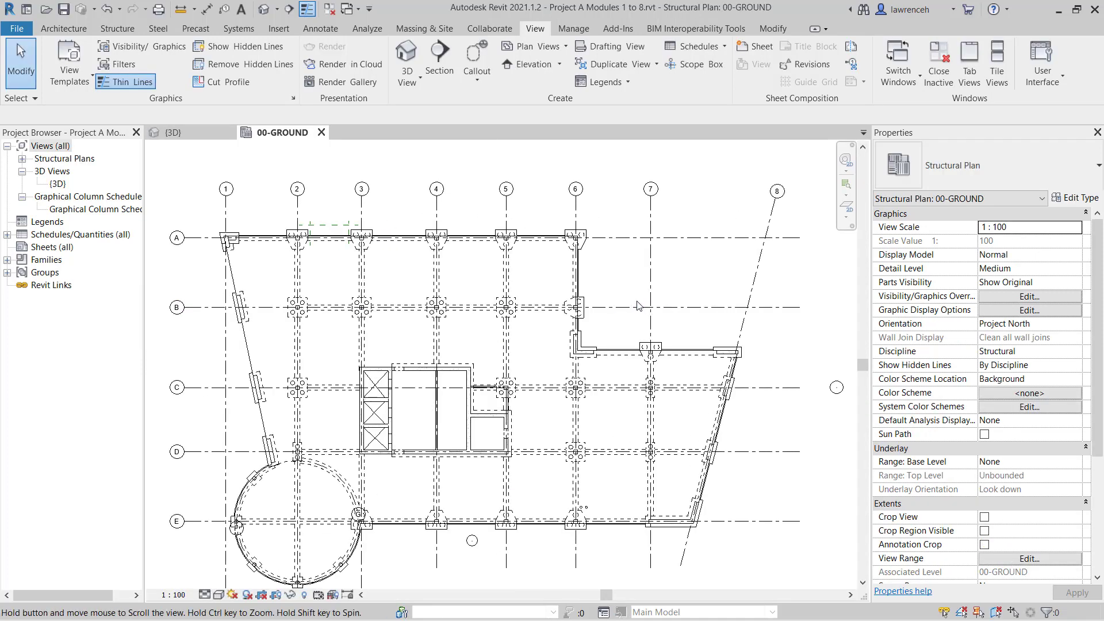
pyautogui.moveTo(645, 308); pyautogui.dragTo(635, 309, button='middle')
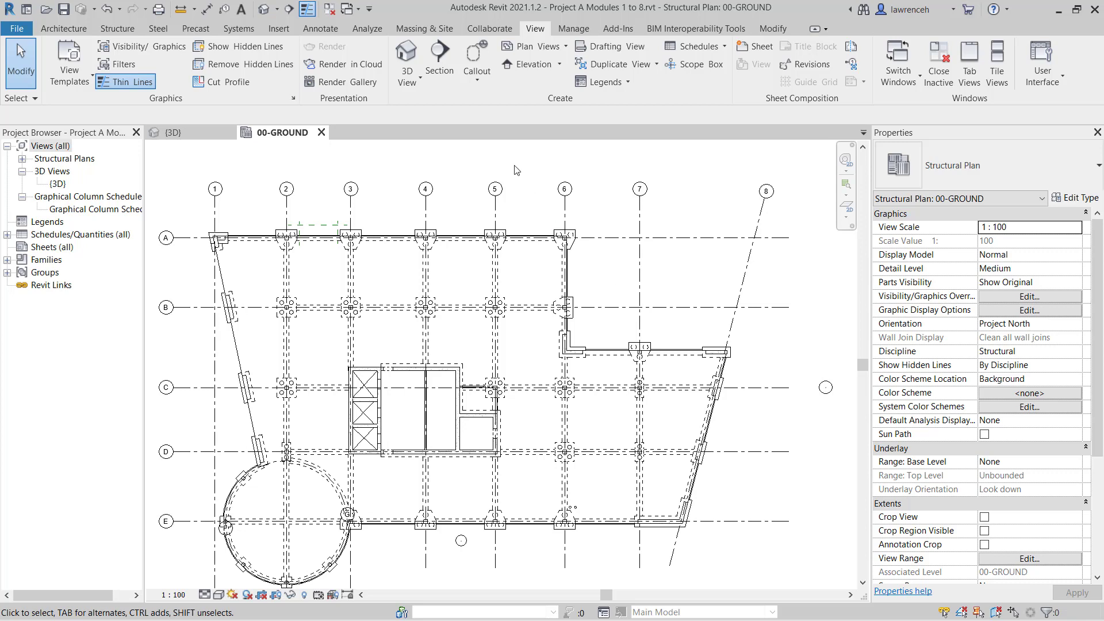
# Step: Draw a vertical section along grid 6 from below grid E to above grid A with depth just past grid 6
pyautogui.click(442, 56)
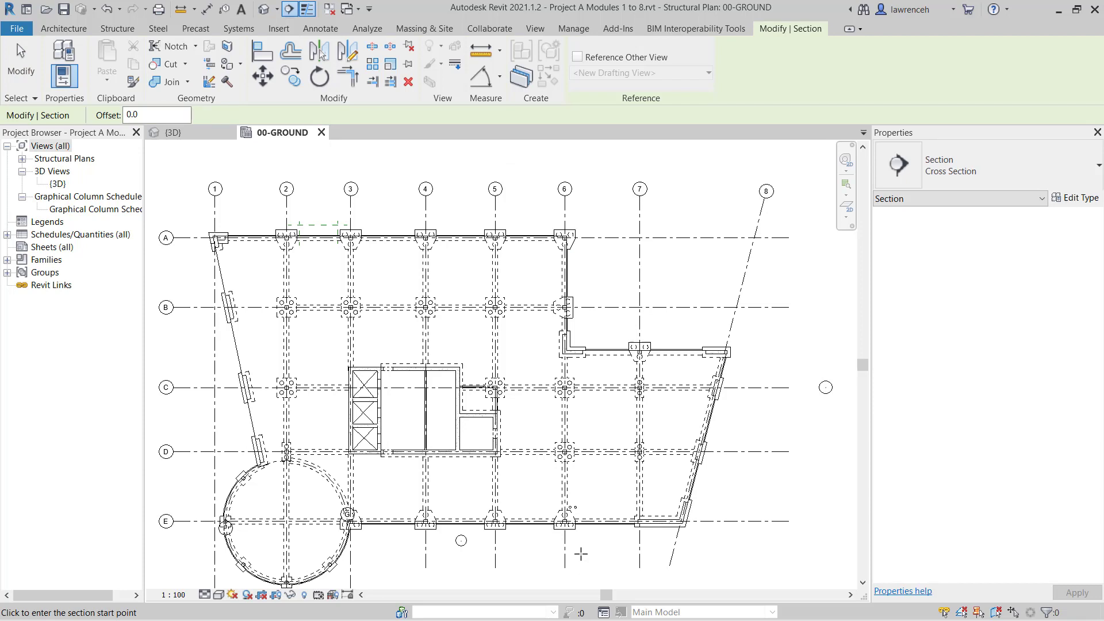
pyautogui.click(580, 555)
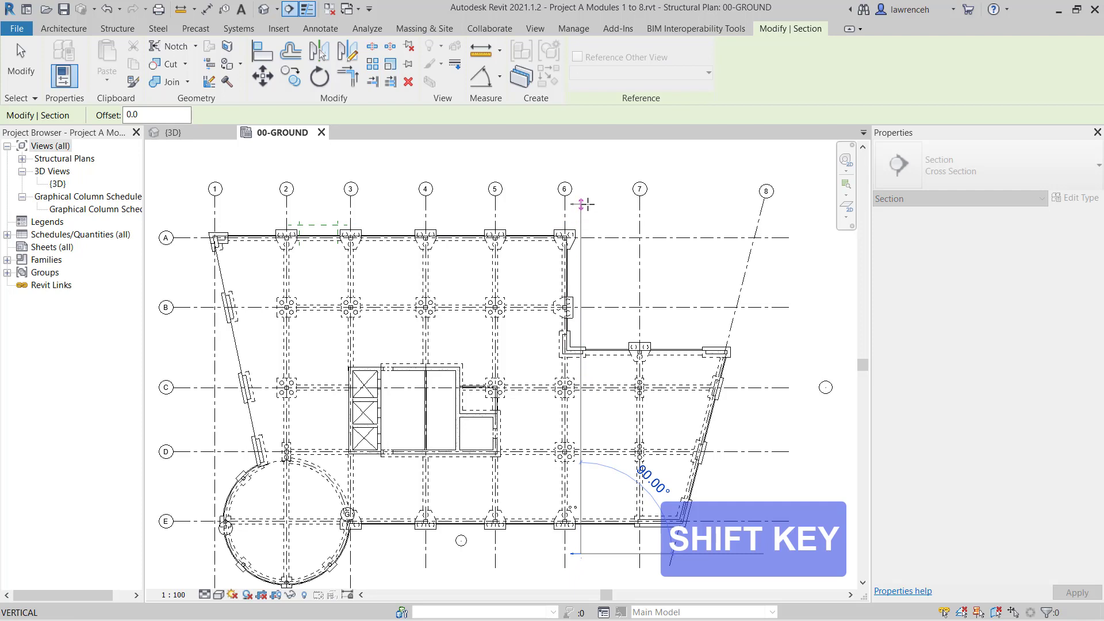
pyautogui.click(581, 214)
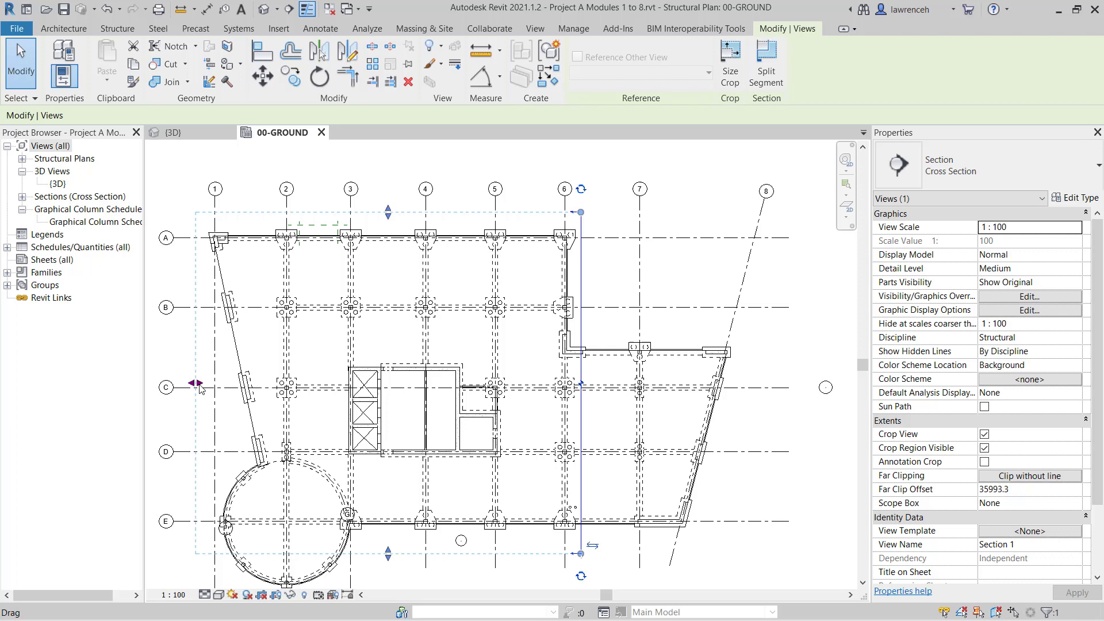
pyautogui.moveTo(196, 385)
pyautogui.mouseDown()
pyautogui.moveTo(565, 382)
pyautogui.moveTo(545, 382)
pyautogui.mouseUp()
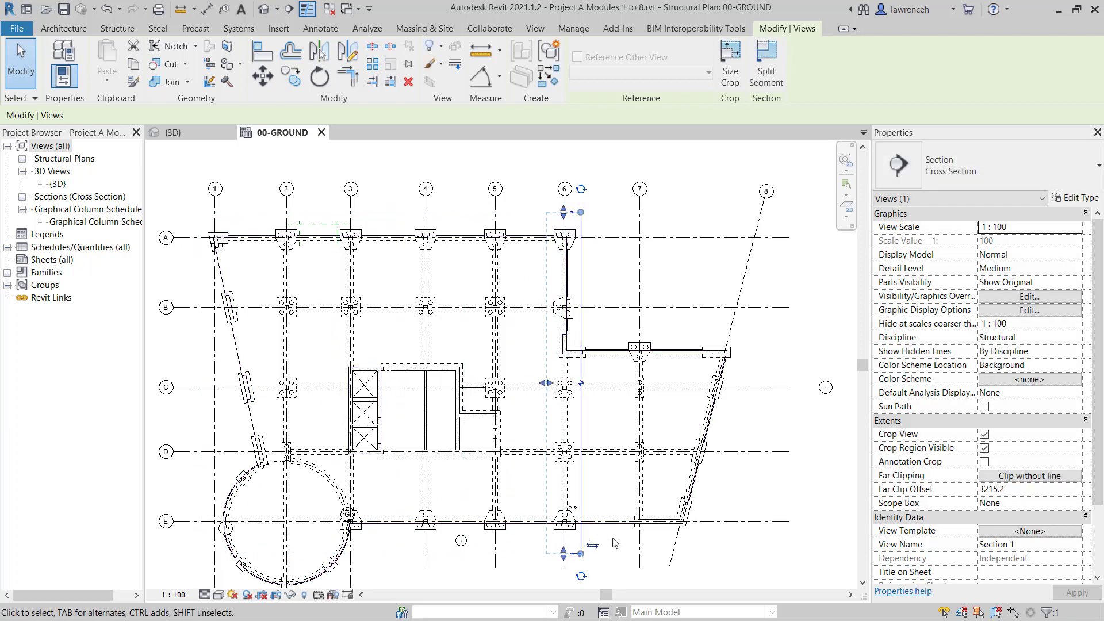
# Step: Deselect the section and open its Section 1 view
pyautogui.click(614, 543)
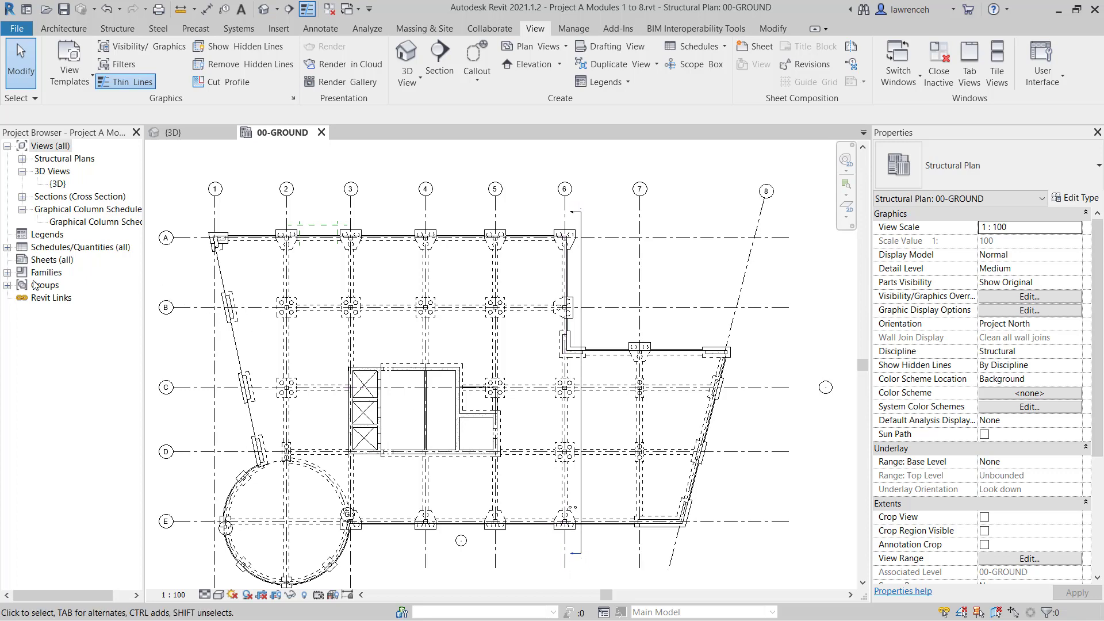
pyautogui.doubleClick(573, 557)
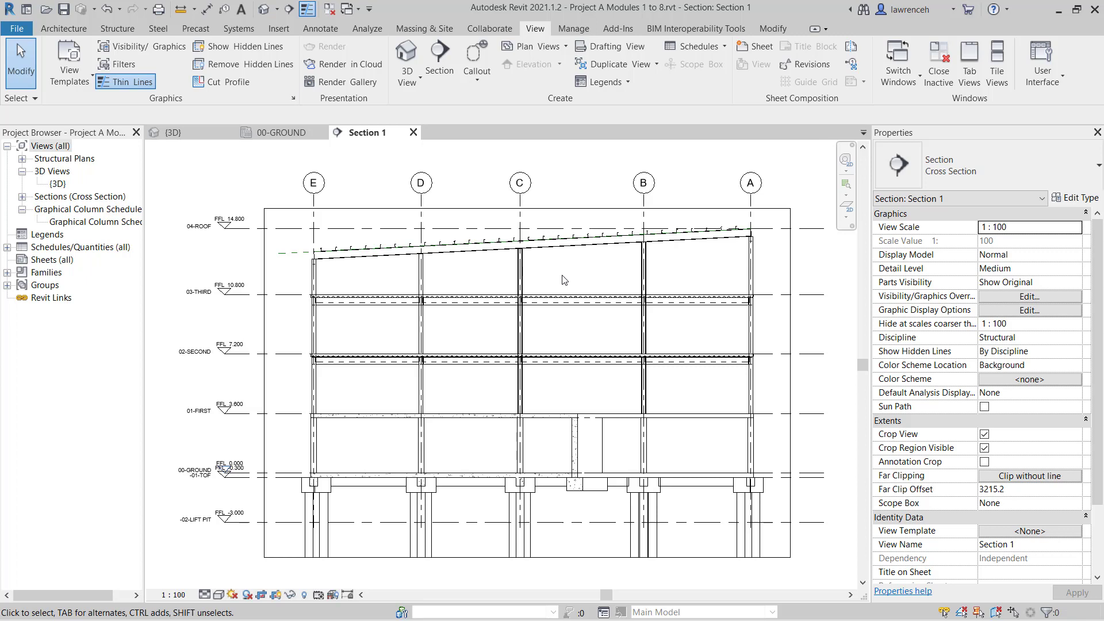
# Step: Place two vertical reference planes across the rafter via RP, one between D–C and one between C–B
pyautogui.click(117, 28)
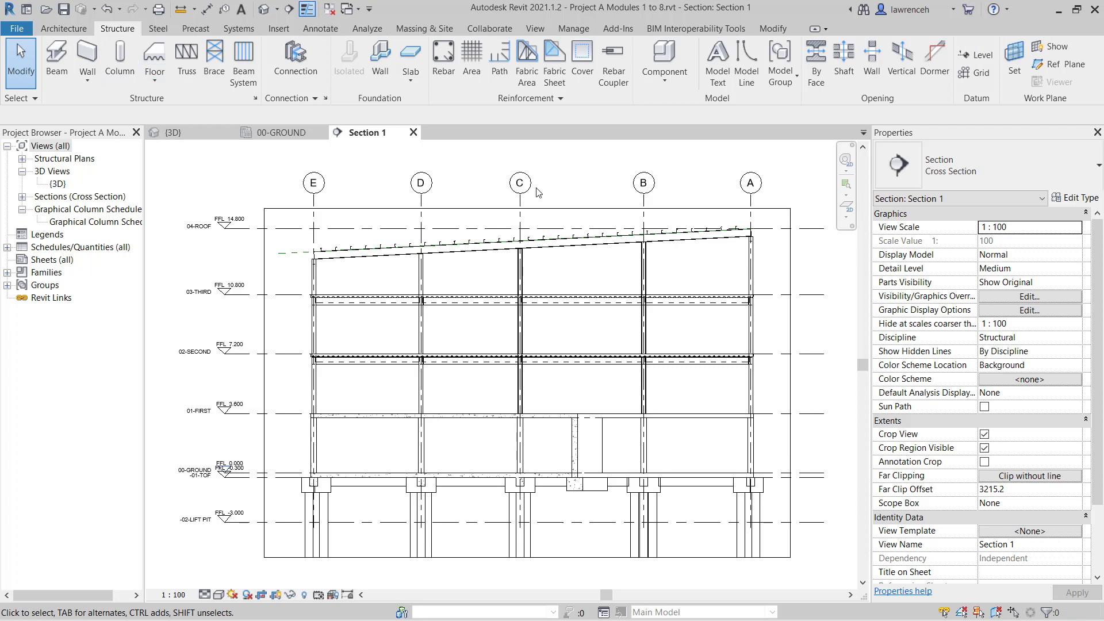
pyautogui.press('r')
pyautogui.press('p')
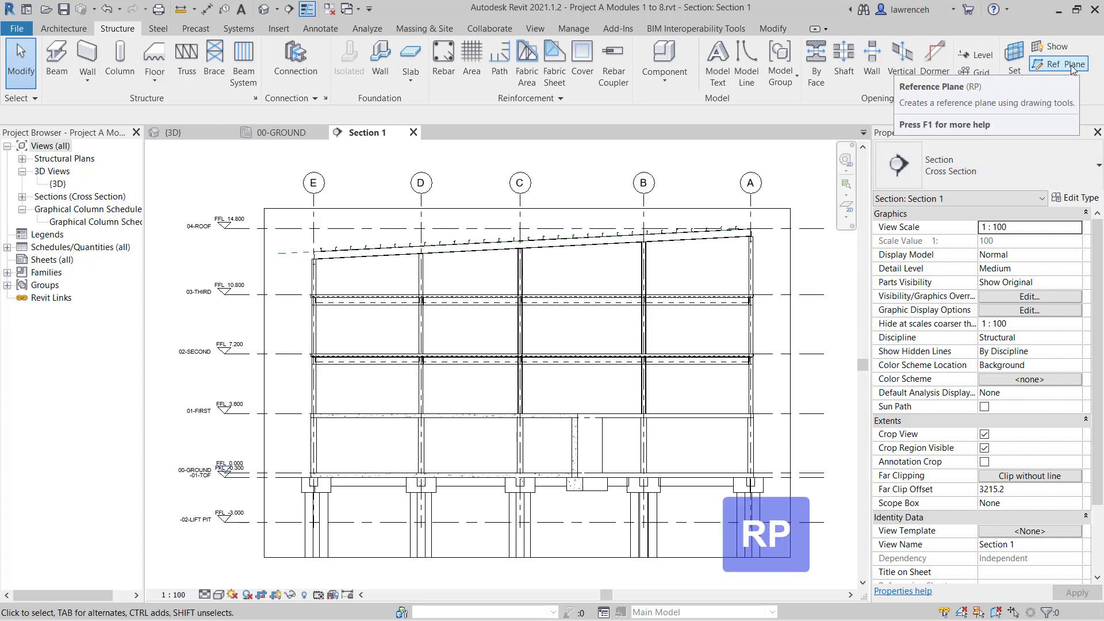
pyautogui.moveTo(1059, 64)
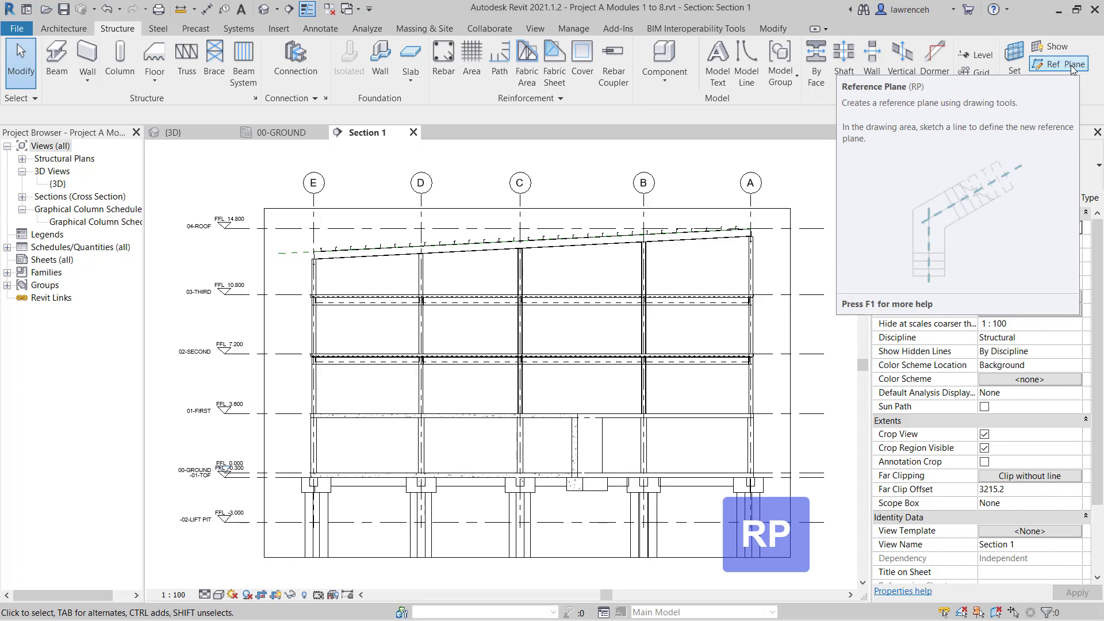
pyautogui.click(1072, 66)
pyautogui.scroll(2, 466, 224)
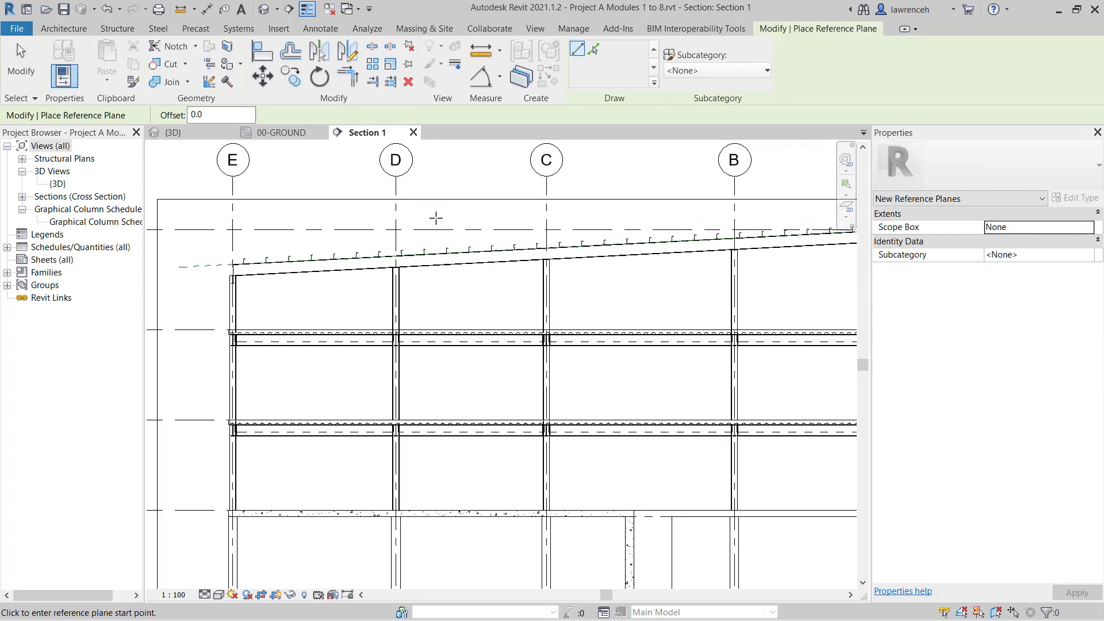
pyautogui.click(423, 208)
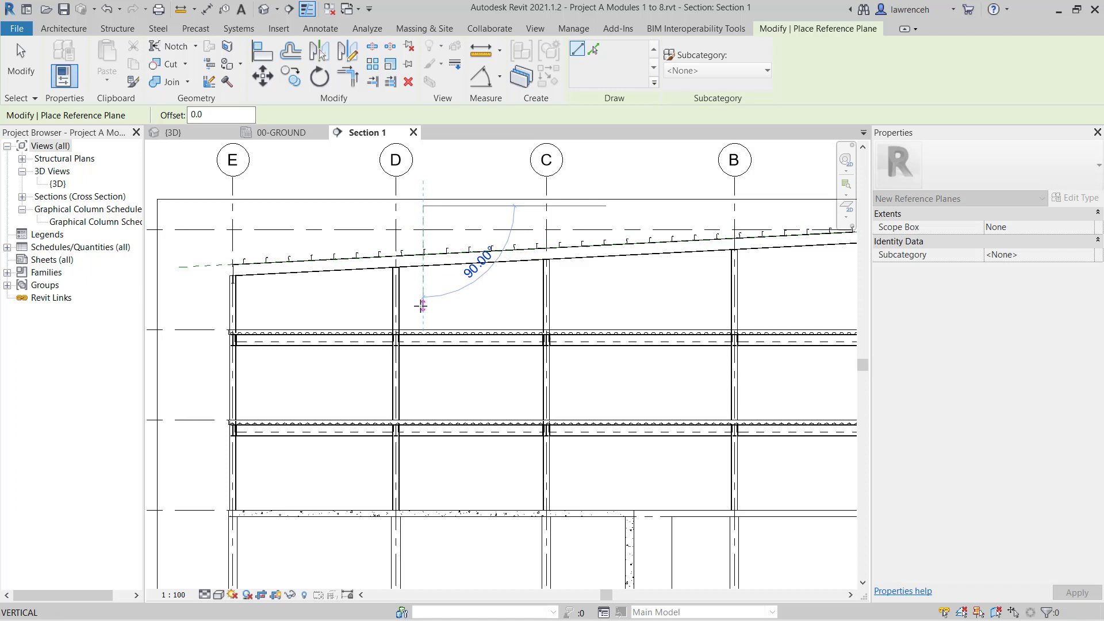
pyautogui.click(422, 305)
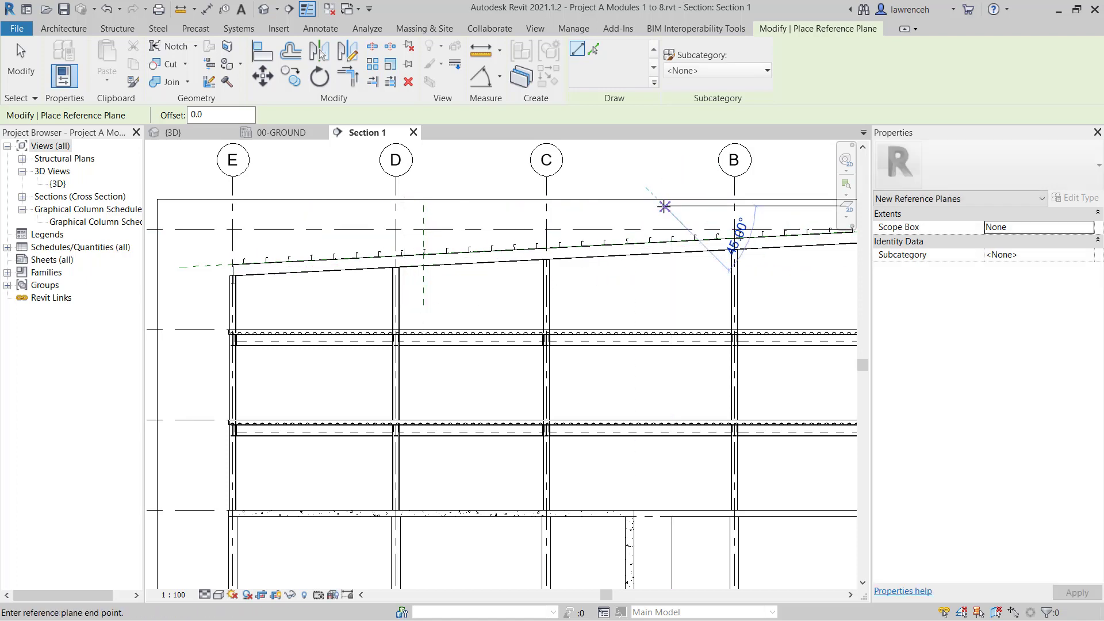
pyautogui.click(656, 297)
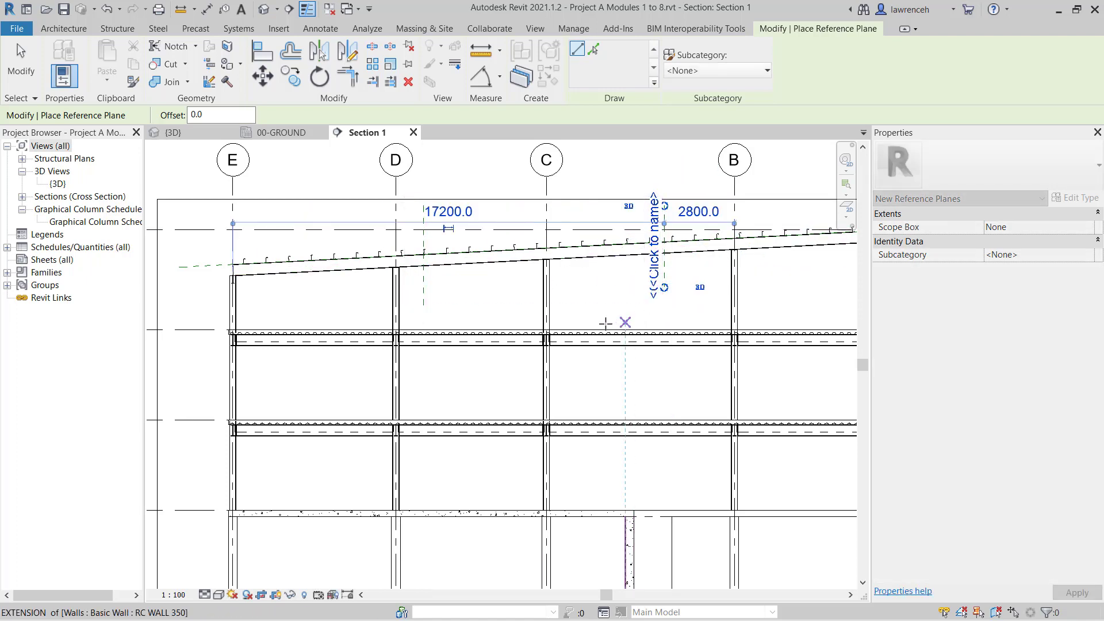
pyautogui.press('Escape')
pyautogui.press('Escape')
# Step: Set the first reference plane's temporary dimension to 10000 from grid E
pyautogui.click(423, 294)
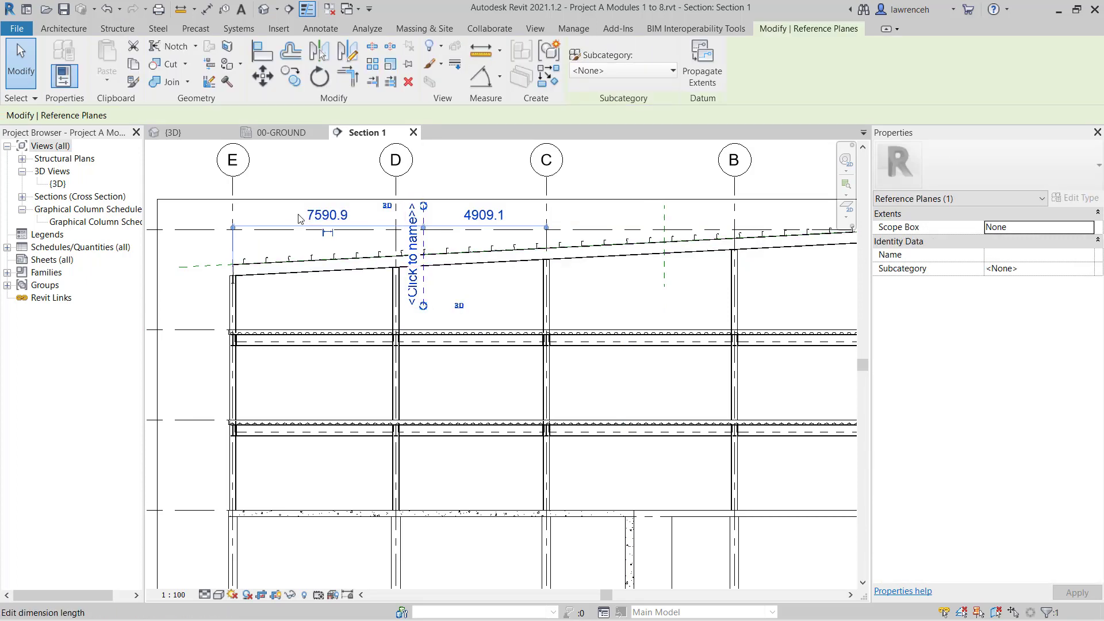
pyautogui.scroll(3, 299, 219)
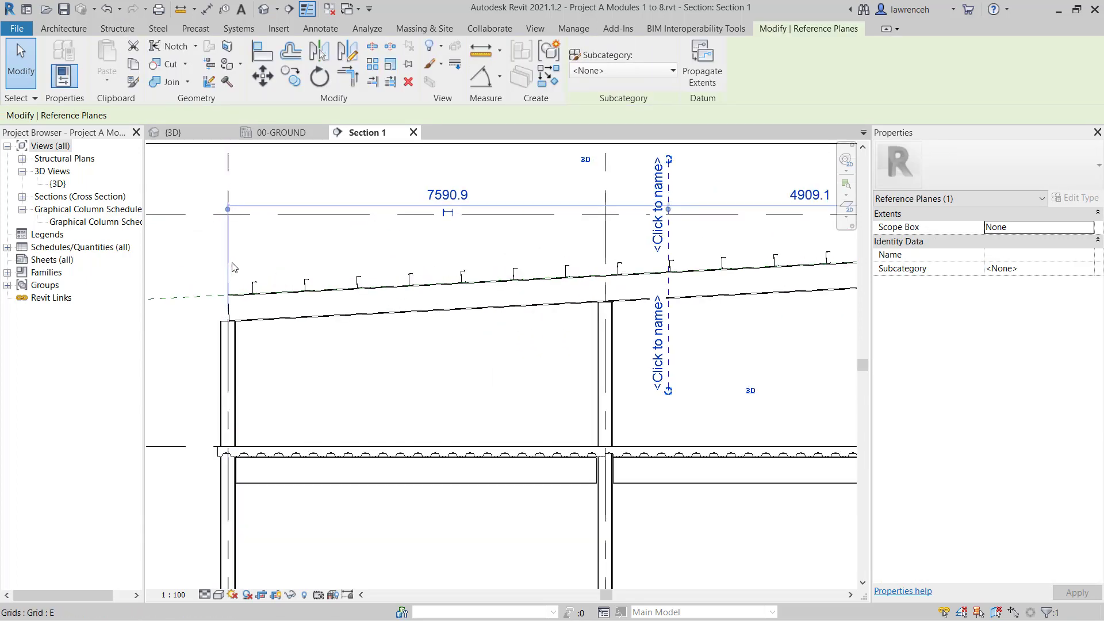
pyautogui.scroll(-1, 457, 202)
pyautogui.click(448, 200)
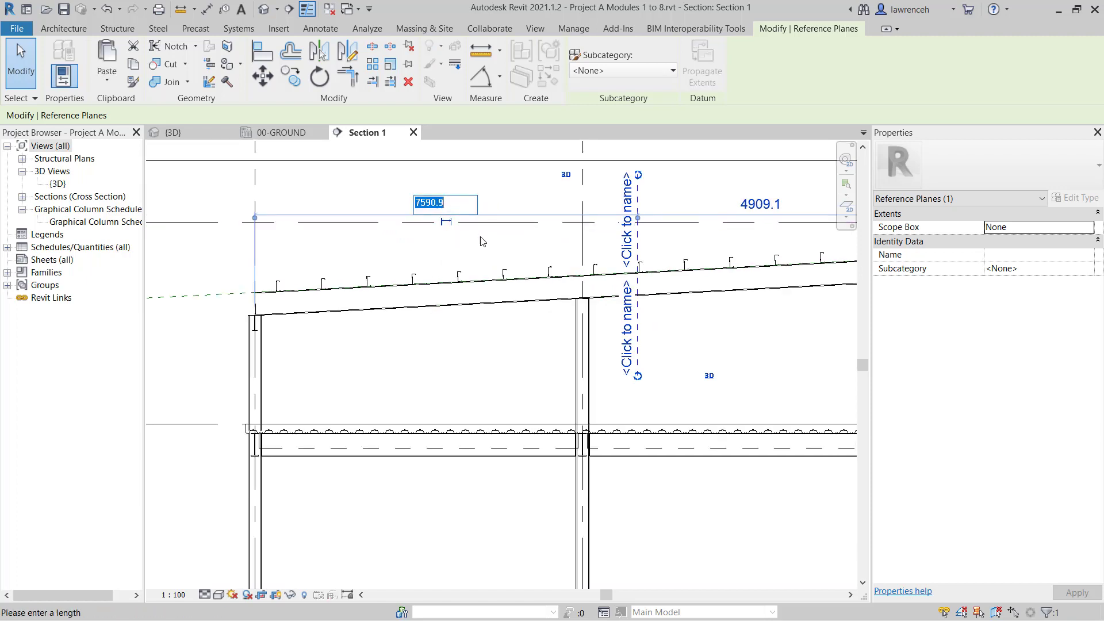
pyautogui.write('10m')
pyautogui.press('Return')
pyautogui.scroll(2, 828, 287)
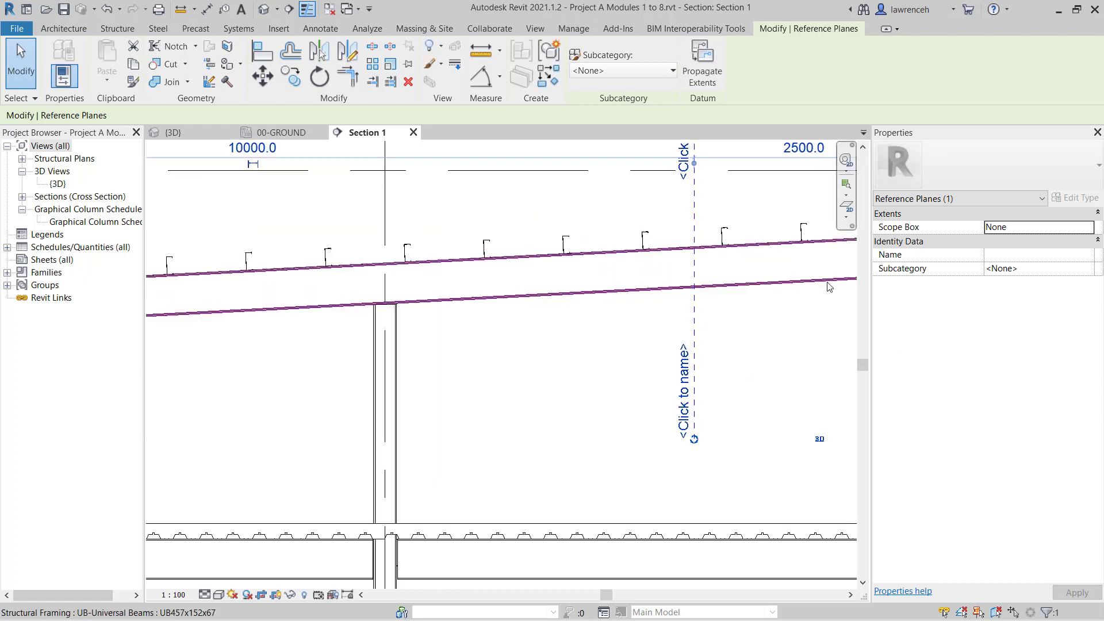
# Step: Dimension the second reference plane from the first and enter its spacing
pyautogui.moveTo(828, 287); pyautogui.dragTo(742, 346, button='middle')
pyautogui.scroll(-1, 683, 420)
pyautogui.scroll(-1, 684, 421)
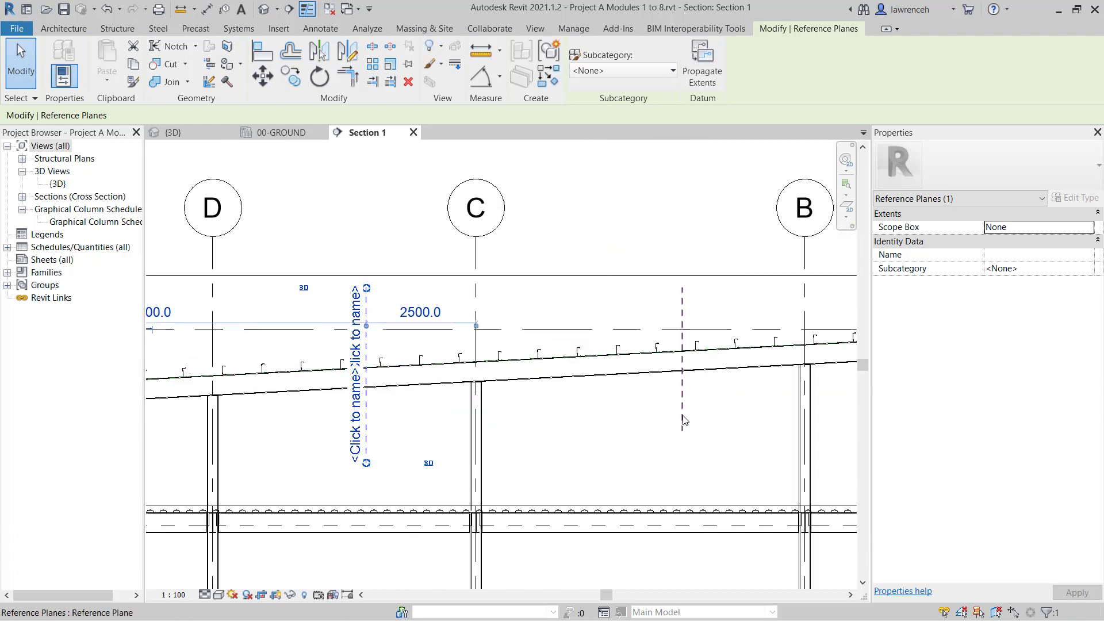
pyautogui.click(682, 414)
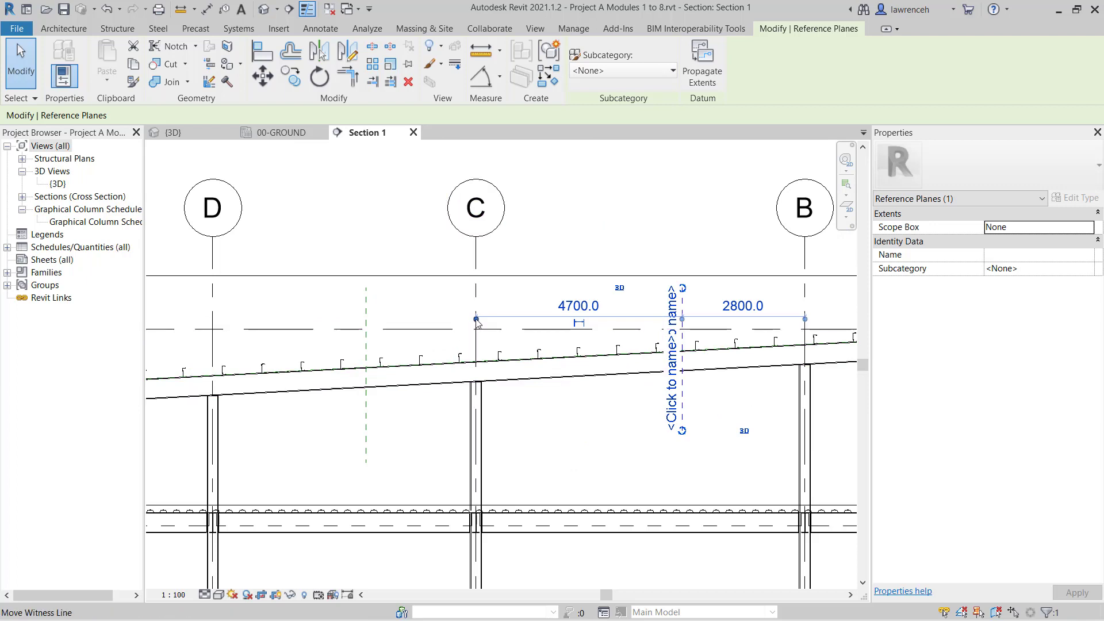
pyautogui.moveTo(477, 321); pyautogui.dragTo(366, 325)
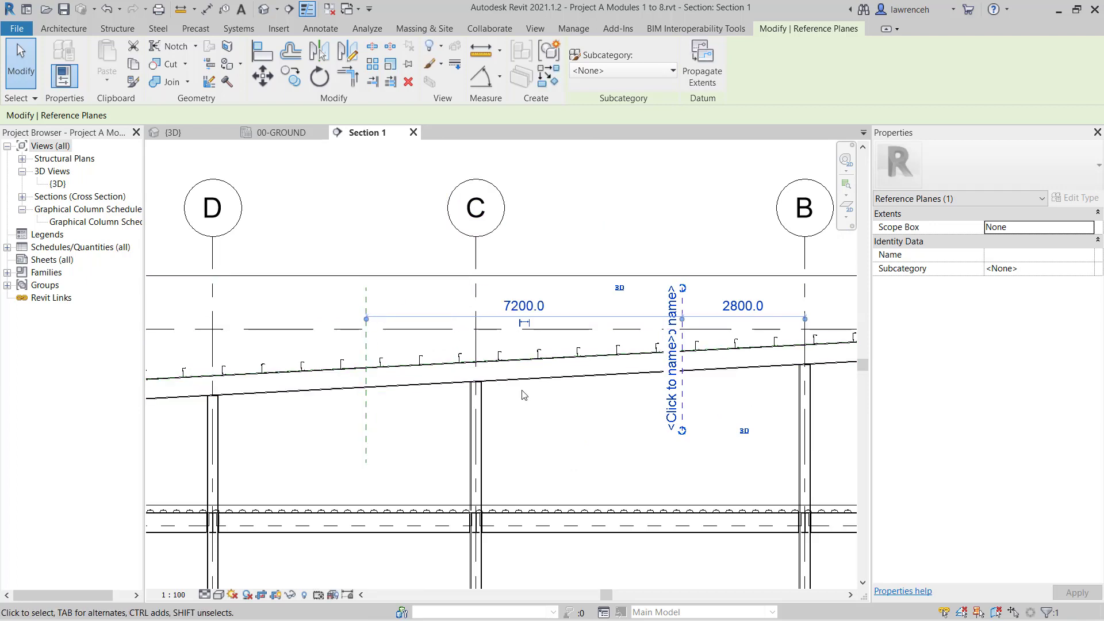
pyautogui.click(524, 306)
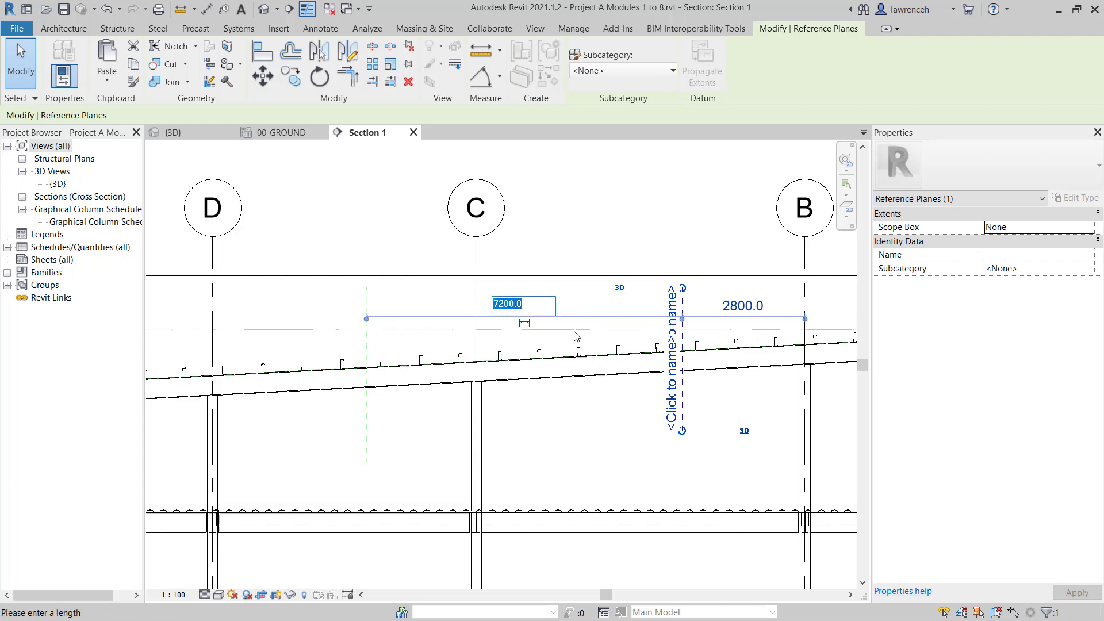
pyautogui.write('10000')
pyautogui.press('Return')
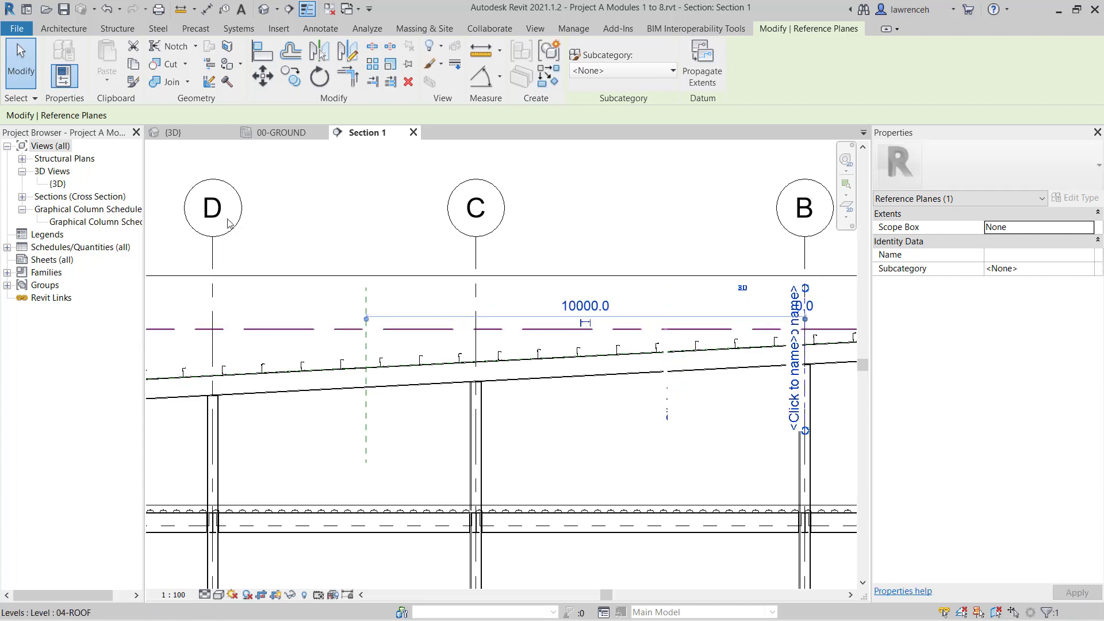
# Step: Adjust the second plane to 8000 beyond the first, 2000 short of grid B, checking against grid A
pyautogui.moveTo(742, 418); pyautogui.dragTo(466, 383, button='middle')
pyautogui.scroll(-2, 552, 389)
pyautogui.scroll(1, 513, 389)
pyautogui.scroll(3, 513, 390)
pyautogui.scroll(1, 513, 379)
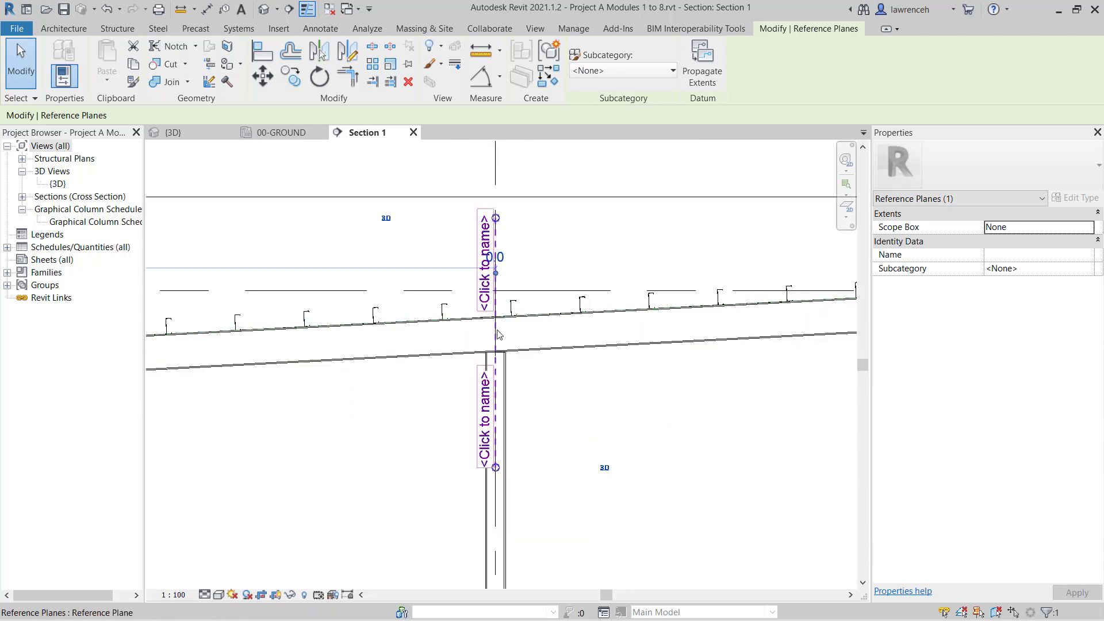
pyautogui.click(498, 335)
pyautogui.scroll(-1, 553, 372)
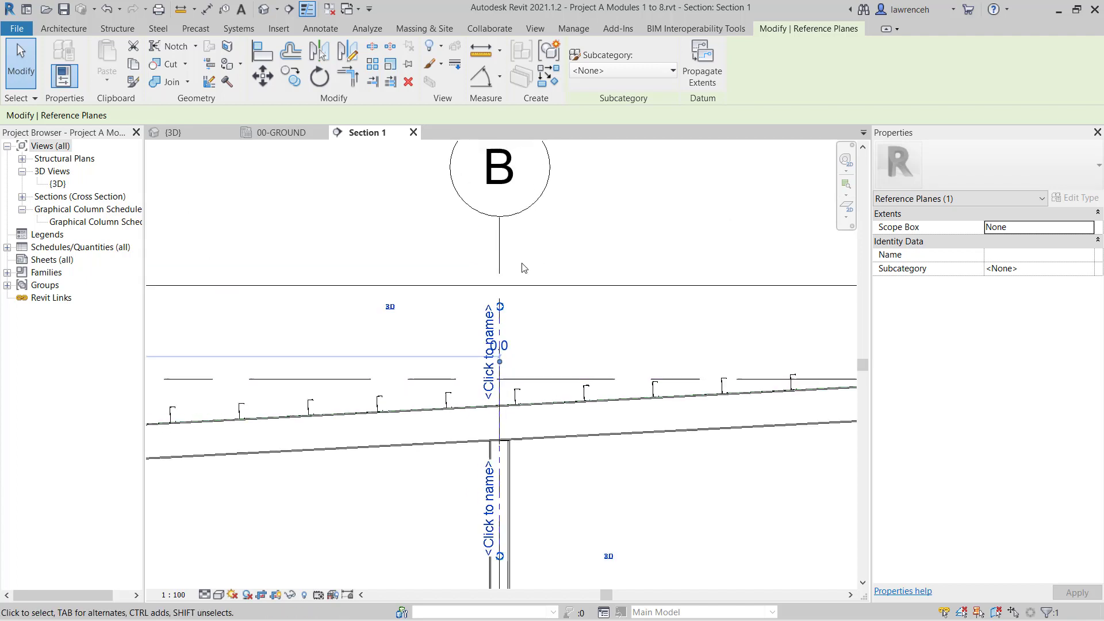
pyautogui.moveTo(526, 285); pyautogui.dragTo(553, 406, button='middle')
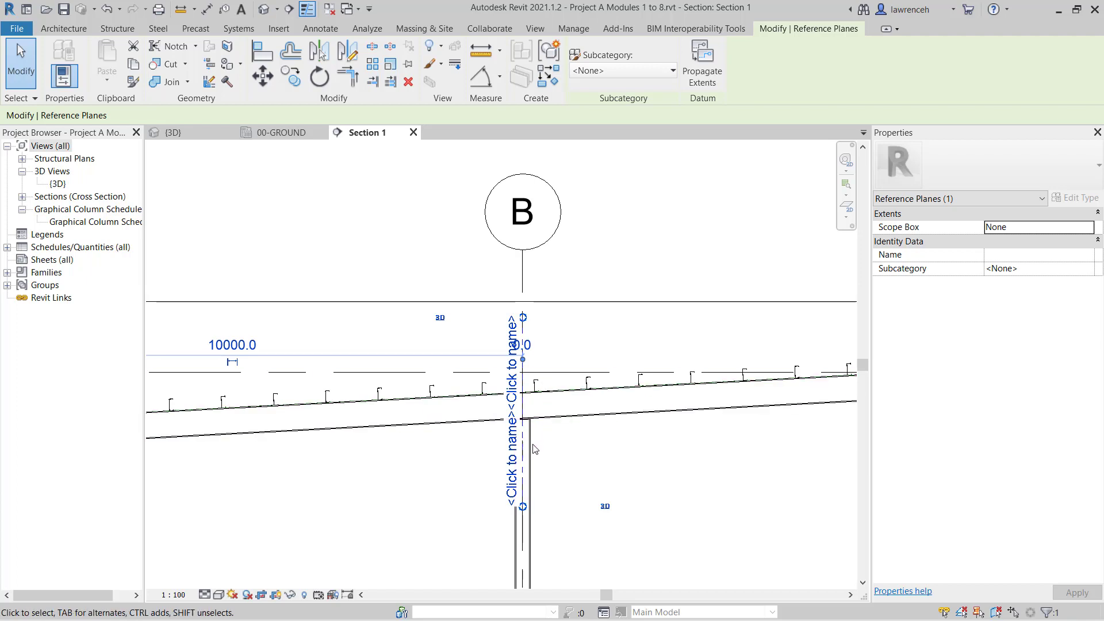
pyautogui.click(233, 346)
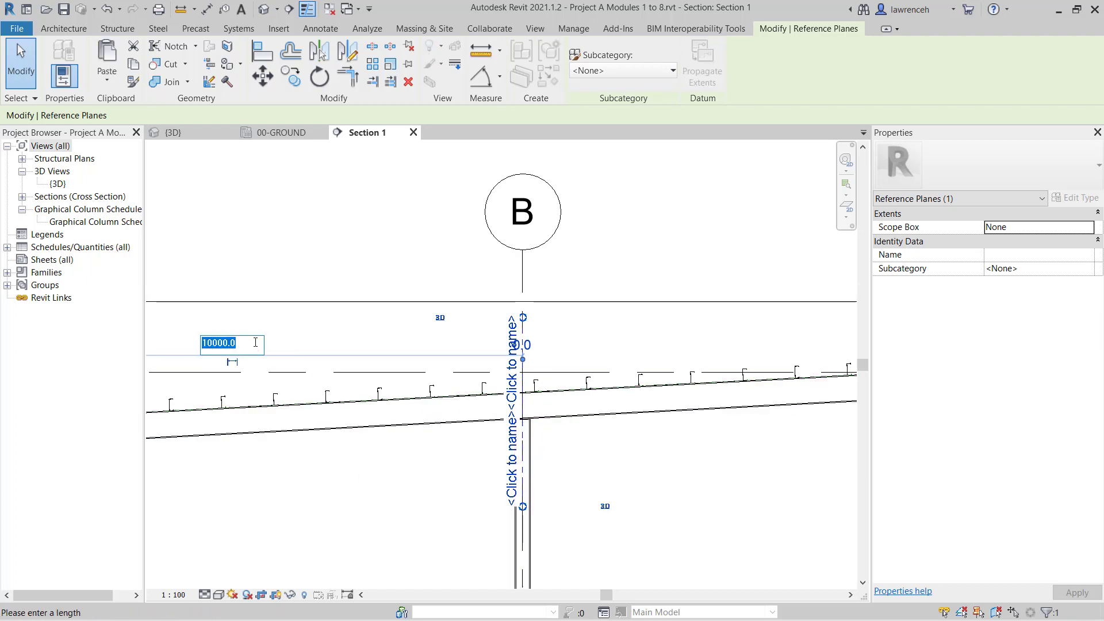
pyautogui.write('800')
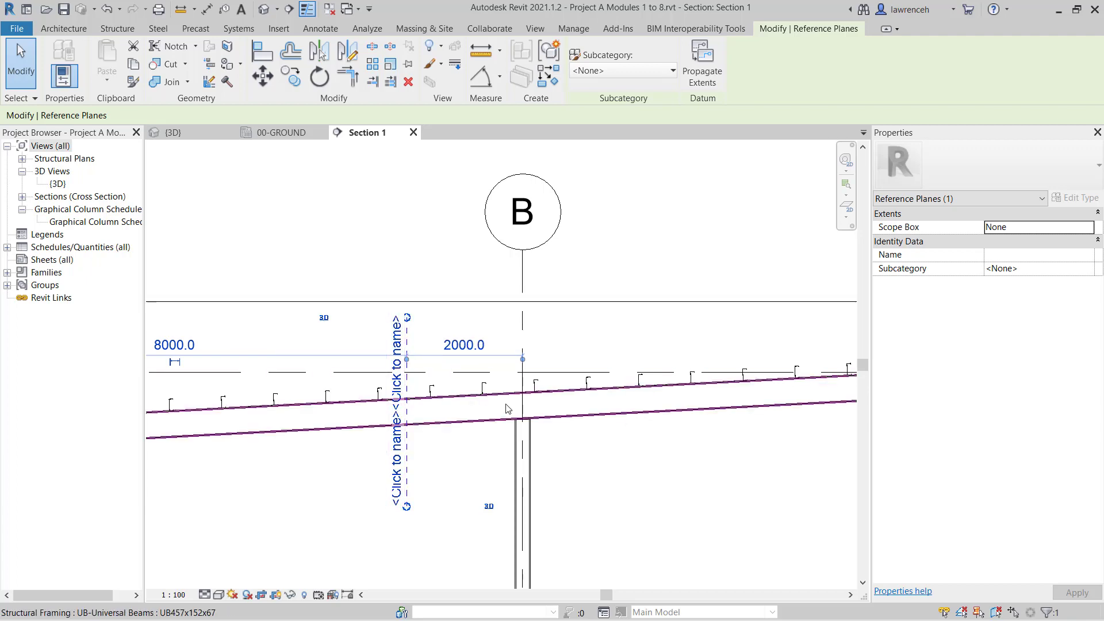
pyautogui.scroll(-1, 507, 409)
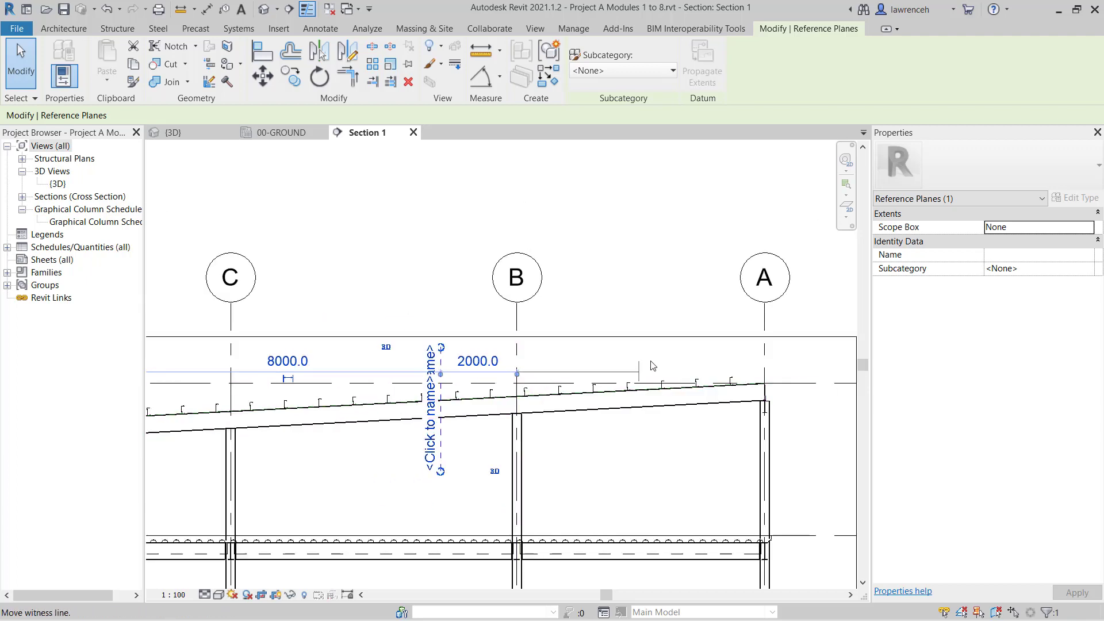
pyautogui.moveTo(652, 365); pyautogui.dragTo(765, 371)
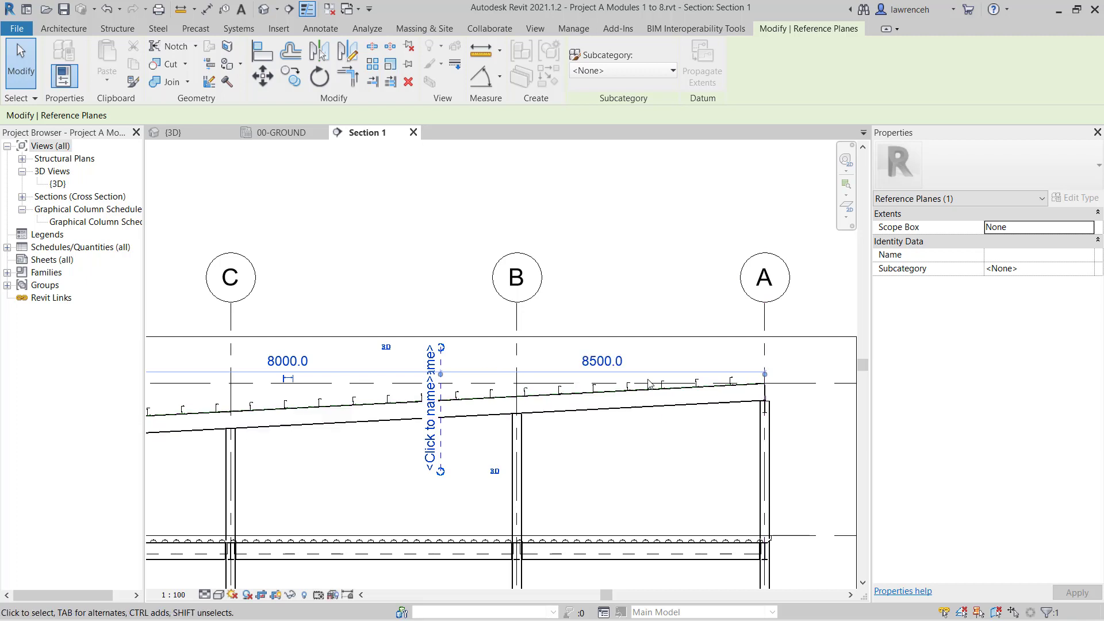
pyautogui.click(674, 448)
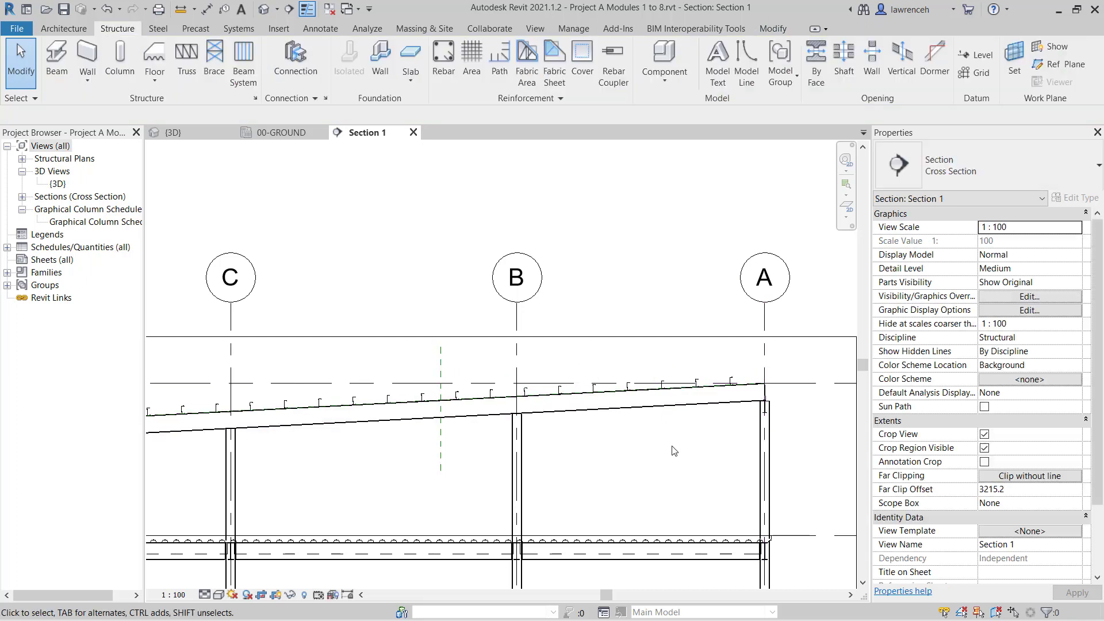
pyautogui.scroll(-1, 673, 450)
pyautogui.moveTo(392, 454); pyautogui.dragTo(492, 418, button='middle')
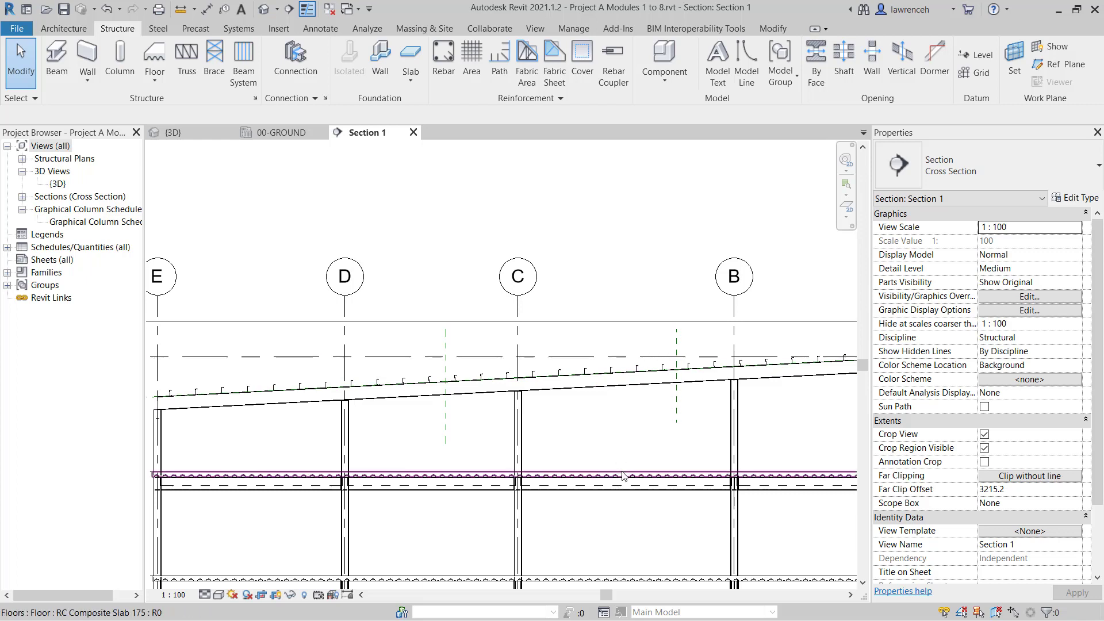
# Step: Split the selected UB457x152x67 roof beam at both reference planes with Split Element
pyautogui.click(484, 400)
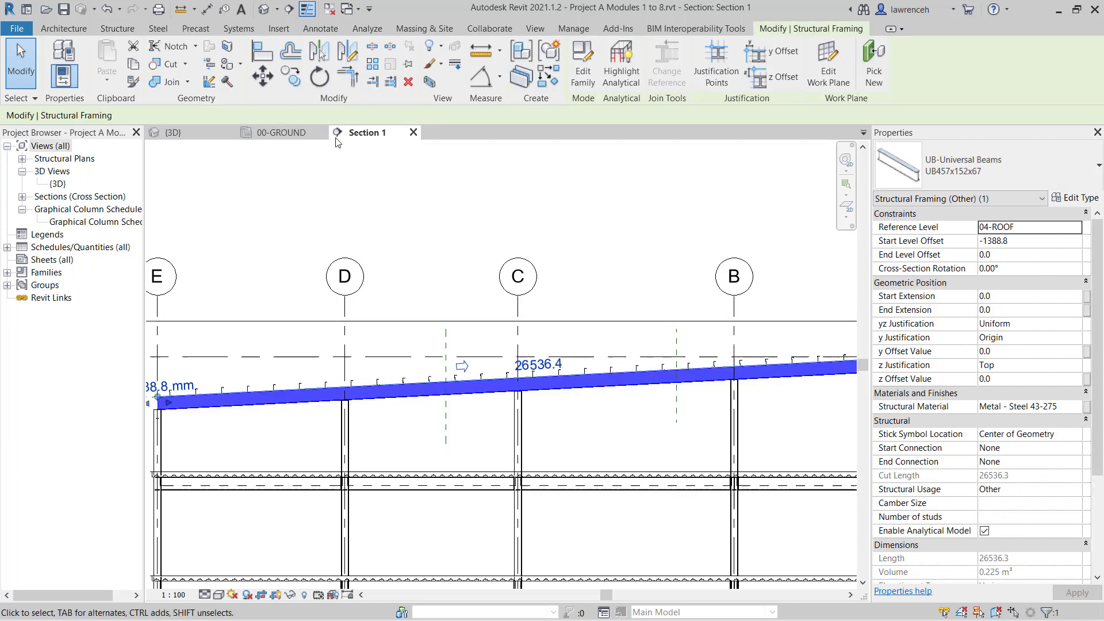
pyautogui.click(373, 49)
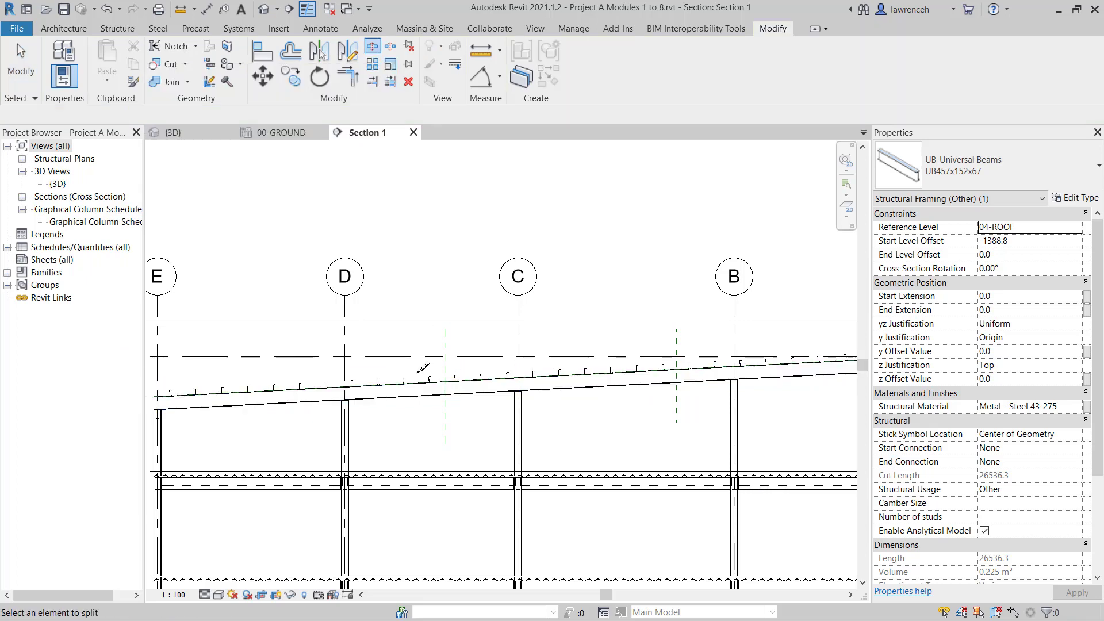
pyautogui.scroll(5, 422, 369)
pyautogui.scroll(3, 388, 362)
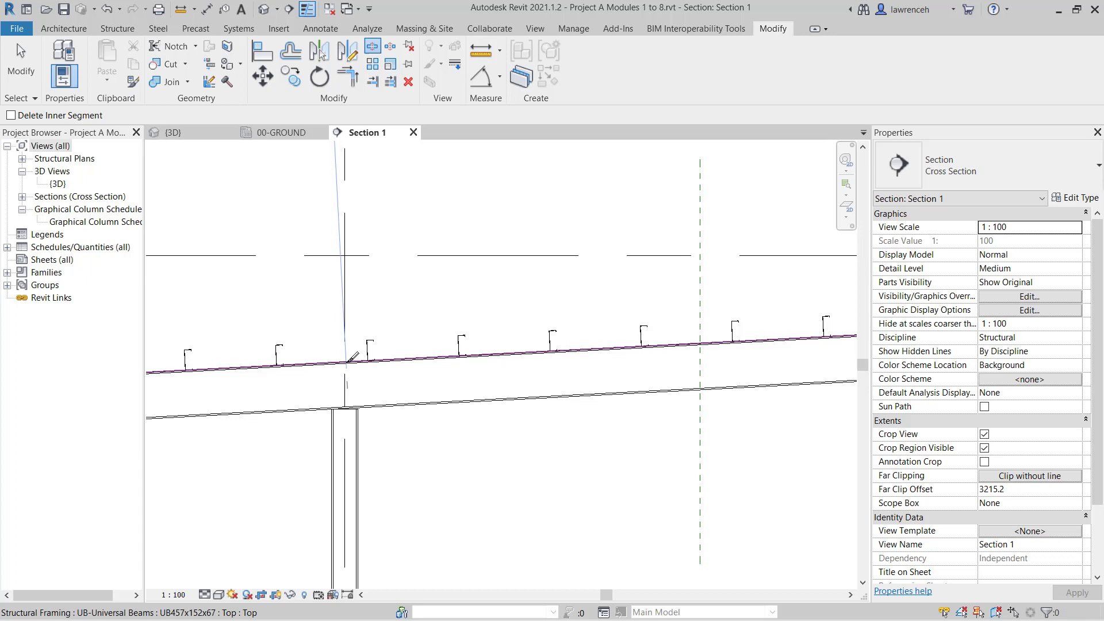
pyautogui.click(353, 358)
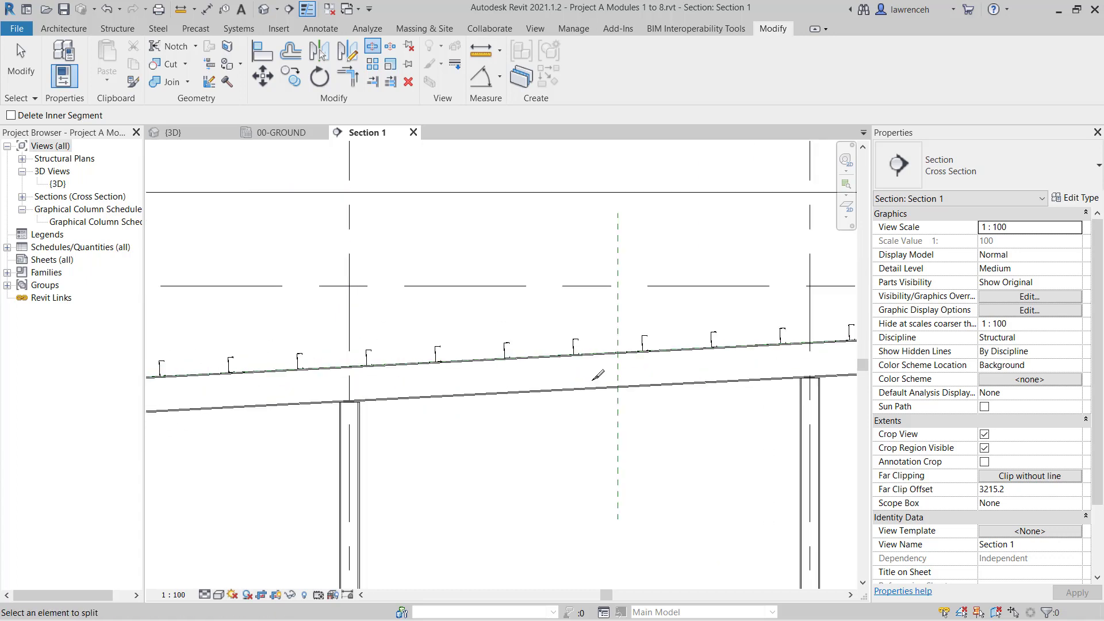
pyautogui.scroll(3, 618, 362)
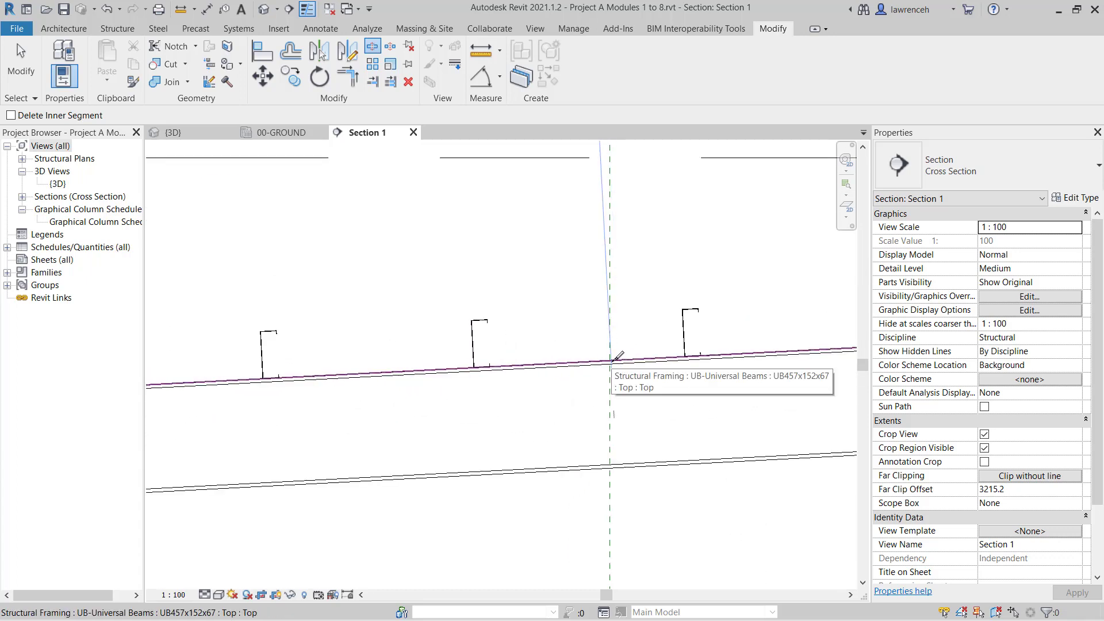
pyautogui.click(617, 358)
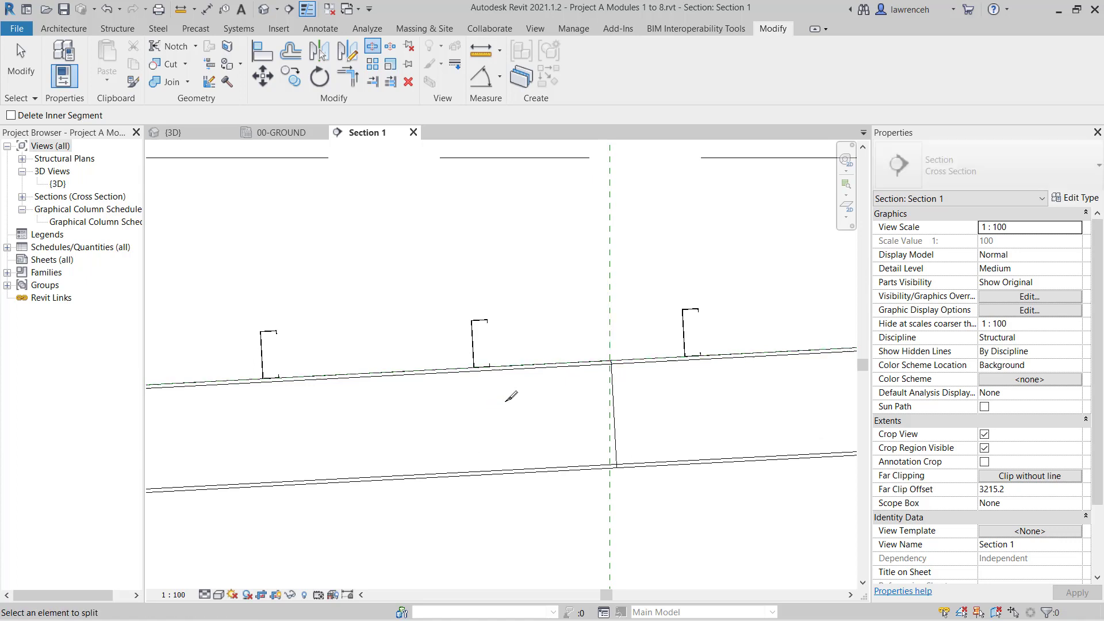
pyautogui.scroll(-4, 511, 398)
pyautogui.moveTo(518, 431)
pyautogui.mouseDown(button='middle')
pyautogui.moveTo(587, 480)
pyautogui.moveTo(552, 449)
pyautogui.mouseUp(button='middle')
pyautogui.scroll(3, 672, 413)
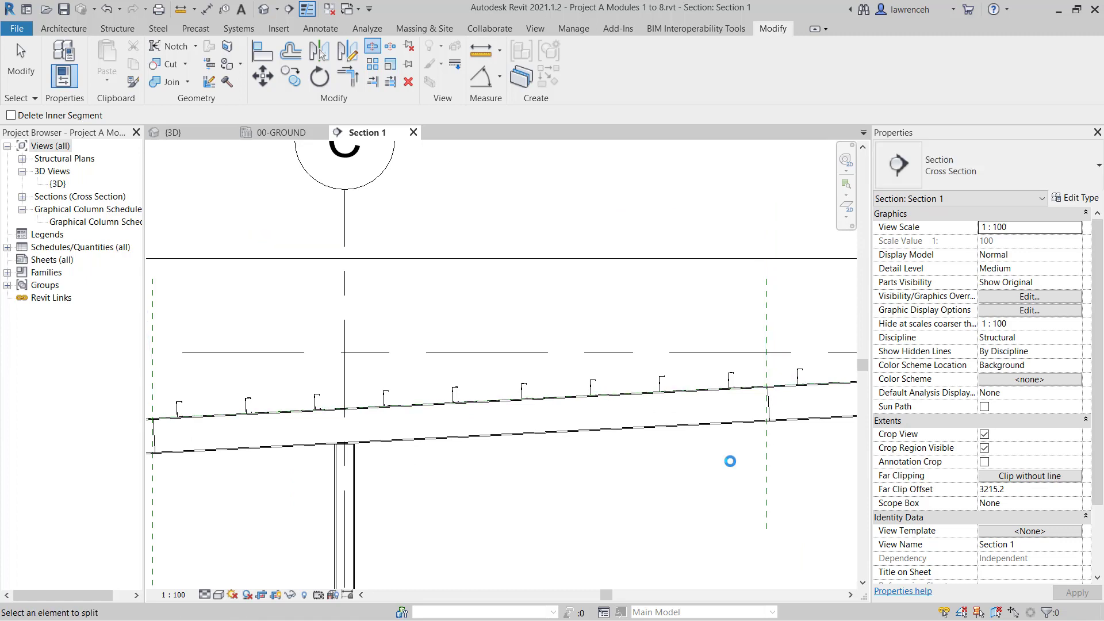
pyautogui.scroll(-2, 730, 461)
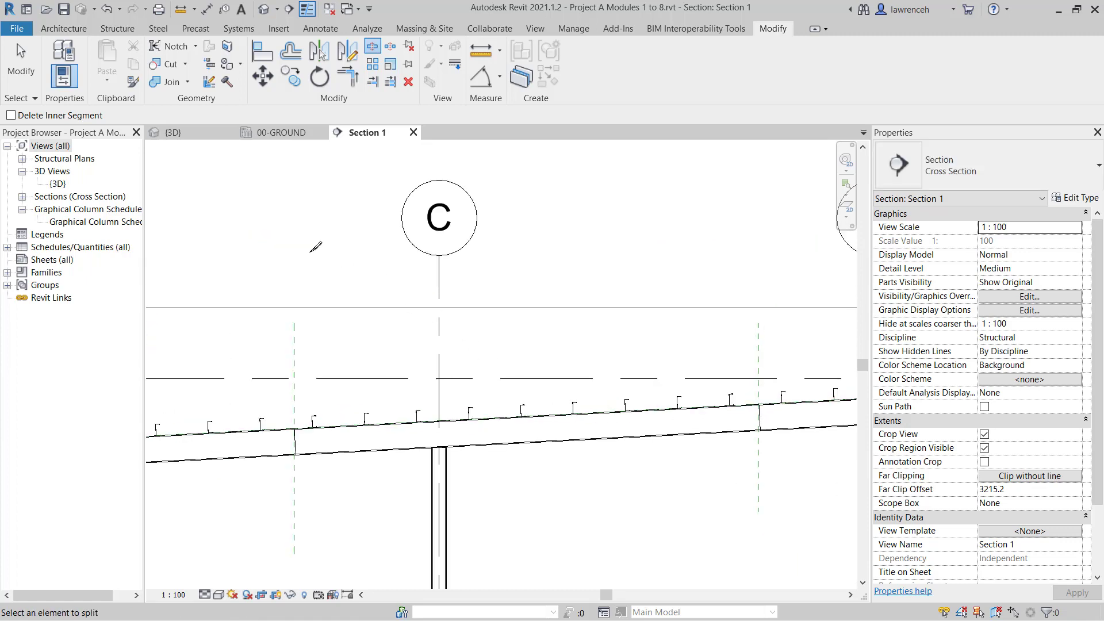
# Step: Pull the left piece's end back, then snap the right piece's end onto the planes' intersection
pyautogui.click(26, 76)
pyautogui.scroll(4, 405, 343)
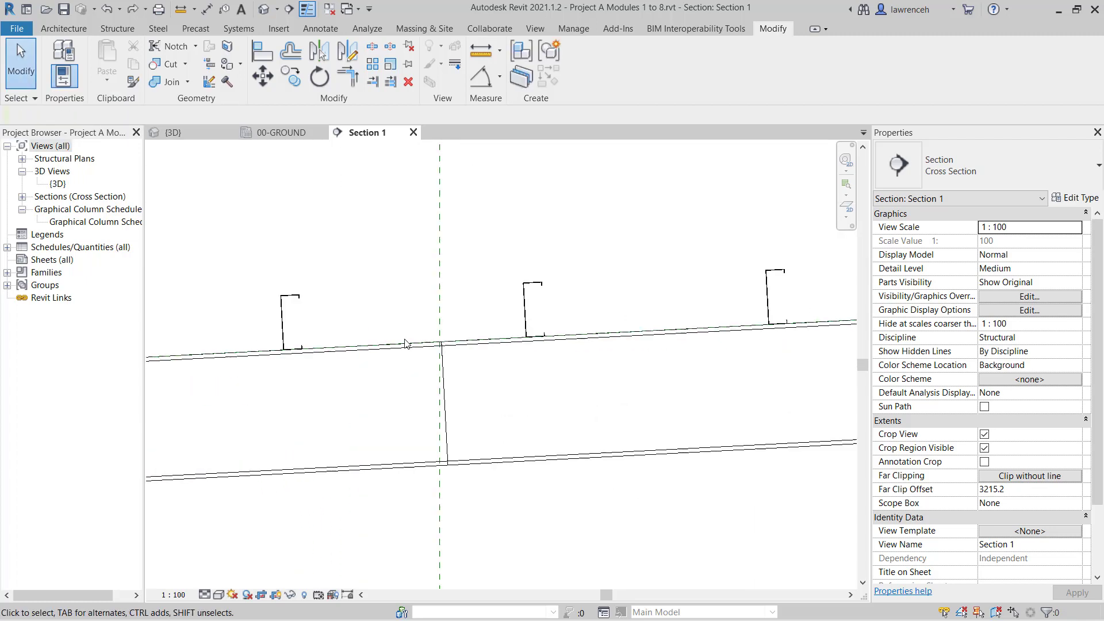
pyautogui.click(407, 346)
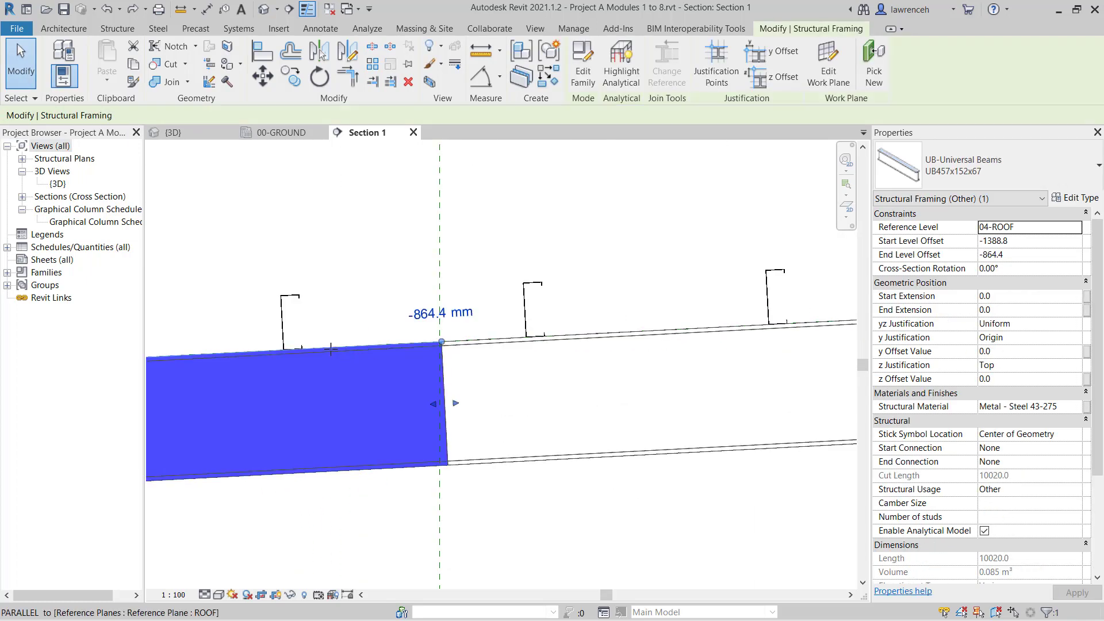
pyautogui.moveTo(441, 345); pyautogui.dragTo(341, 349)
pyautogui.click(259, 406)
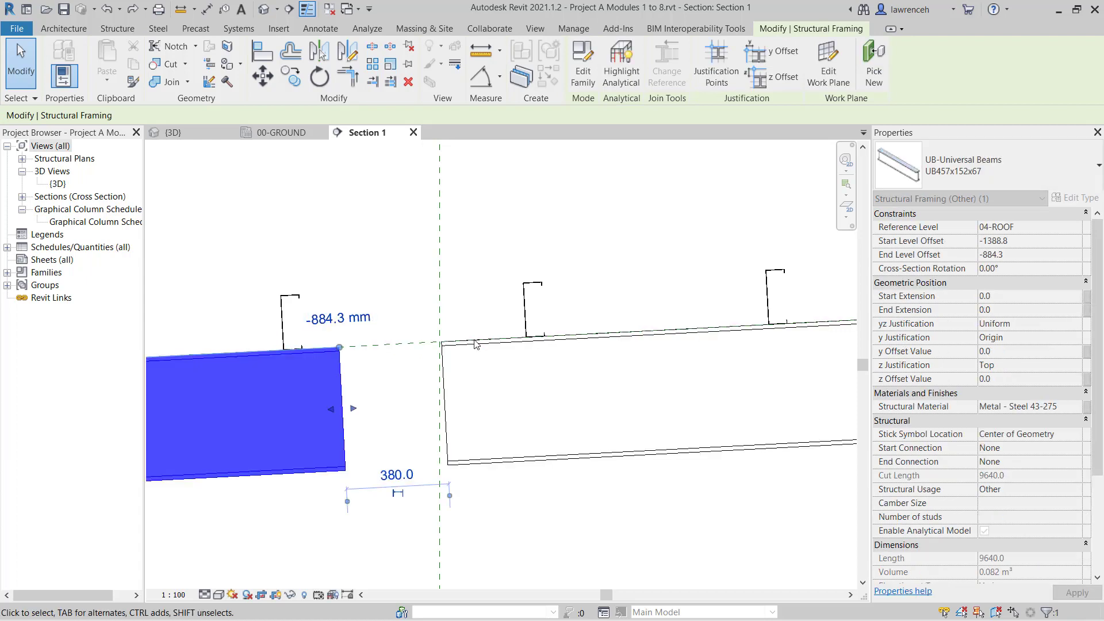
pyautogui.scroll(3, 469, 349)
pyautogui.scroll(2, 457, 350)
pyautogui.click(405, 337)
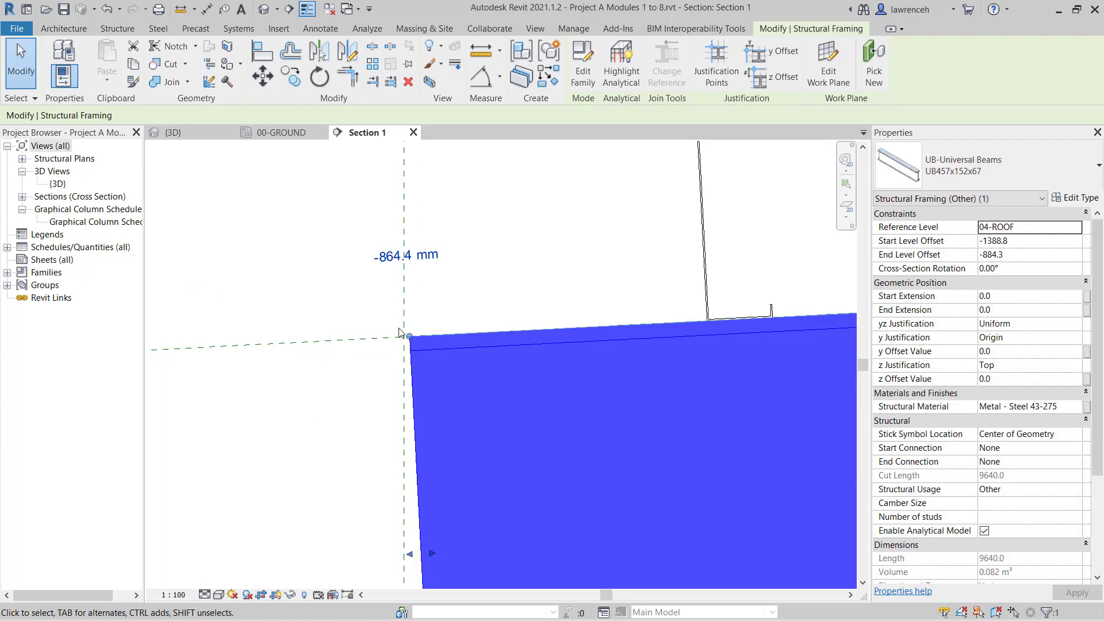
pyautogui.moveTo(399, 331); pyautogui.dragTo(405, 337)
pyautogui.click(370, 295)
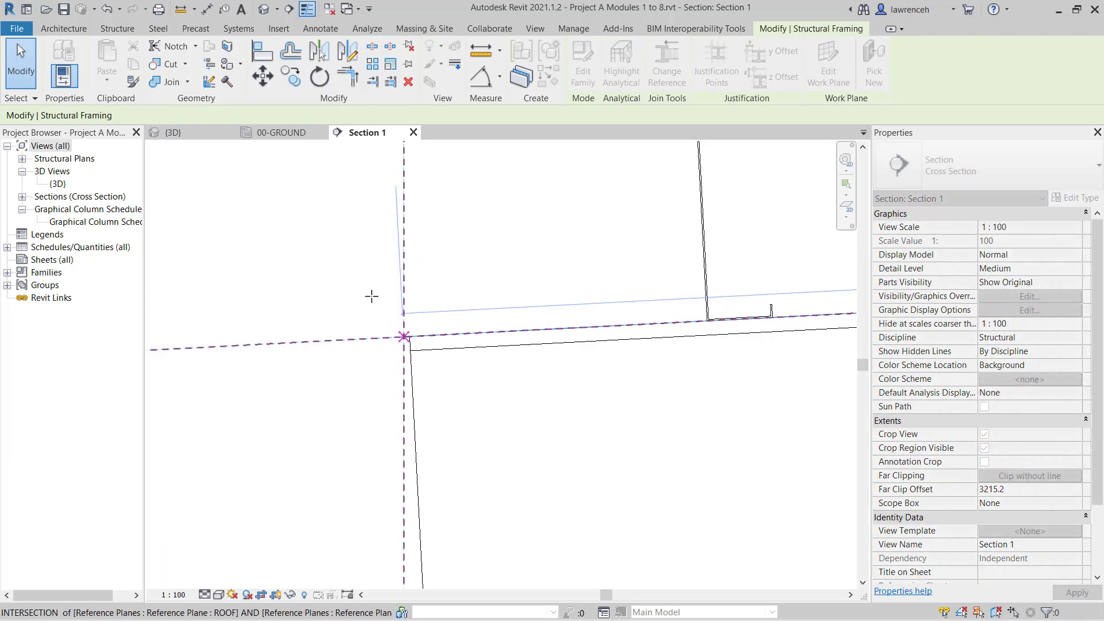
pyautogui.click(518, 388)
pyautogui.scroll(-2, 431, 345)
# Step: Snap the left piece's end onto the right piece's endpoint so the first split closes cleanly
pyautogui.click(198, 415)
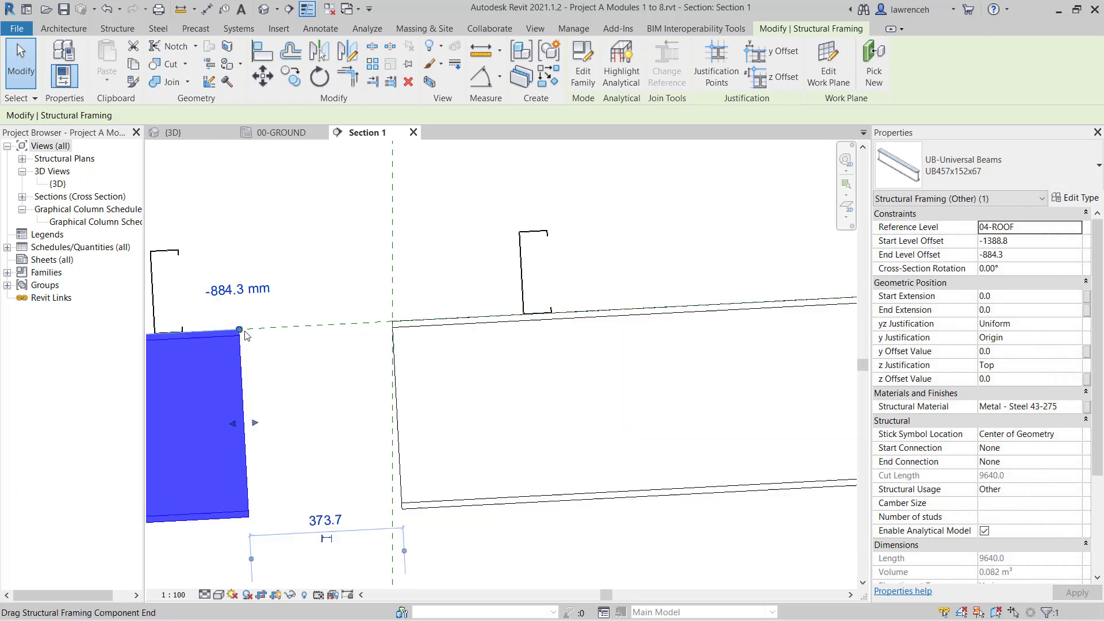
pyautogui.moveTo(240, 330); pyautogui.dragTo(392, 324)
pyautogui.click(345, 233)
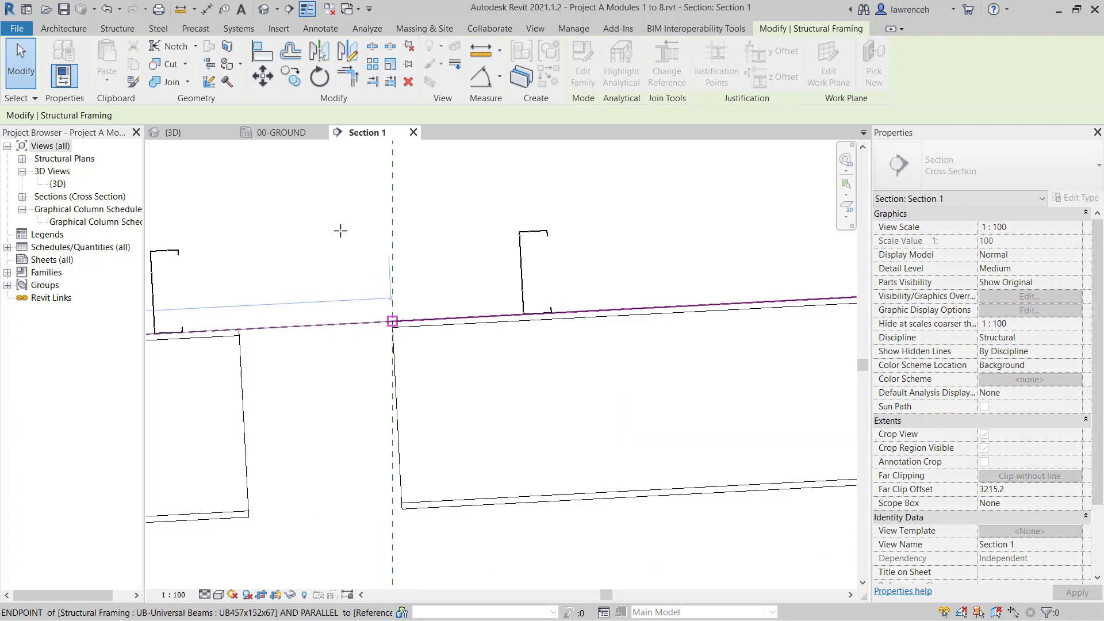
pyautogui.click(259, 406)
pyautogui.click(397, 267)
pyautogui.scroll(-2, 397, 353)
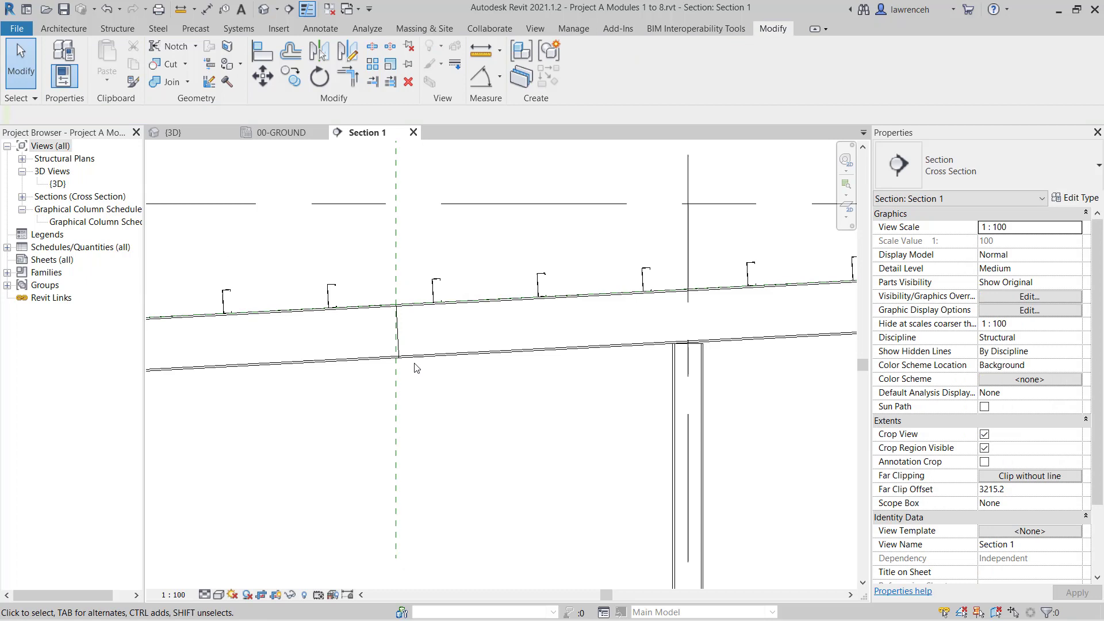
pyautogui.moveTo(414, 366)
pyautogui.mouseDown(button='middle')
pyautogui.moveTo(345, 466)
pyautogui.moveTo(303, 423)
pyautogui.mouseUp(button='middle')
pyautogui.scroll(3, 500, 362)
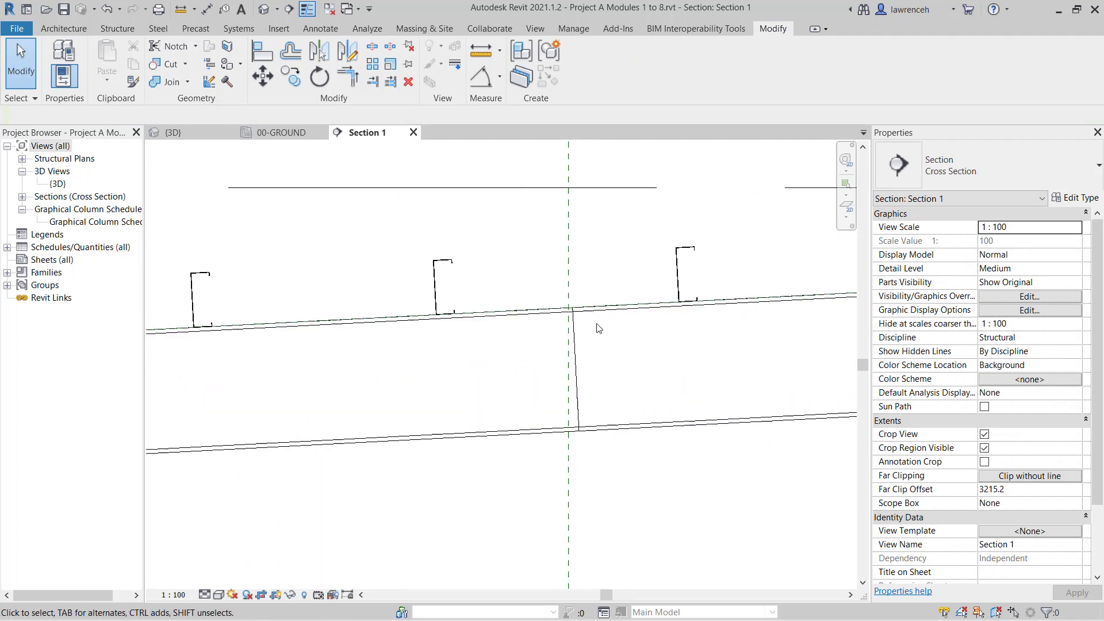
pyautogui.scroll(2, 570, 329)
# Step: Pull both pieces' ends back from the second split to expose the reference plane intersection
pyautogui.click(513, 306)
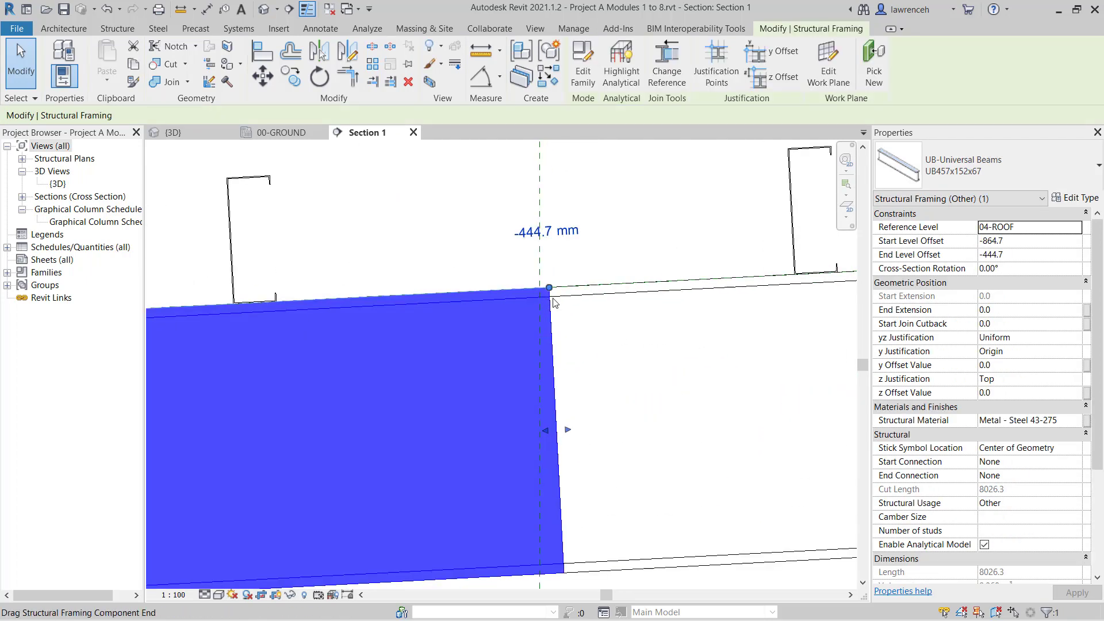
pyautogui.scroll(-1, 555, 302)
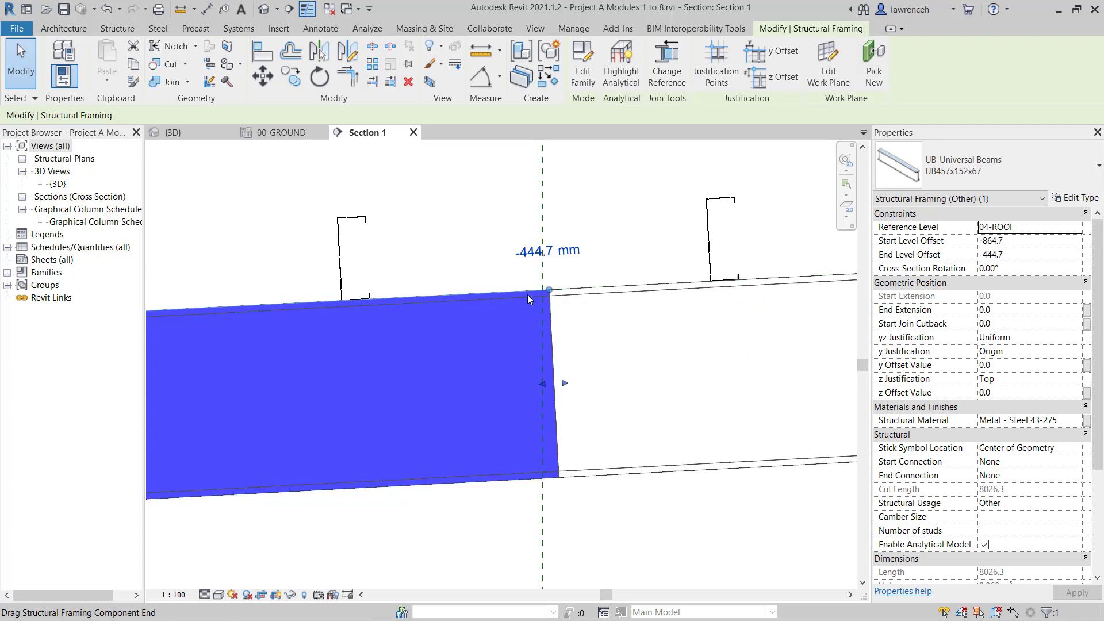
pyautogui.moveTo(528, 299); pyautogui.dragTo(446, 285)
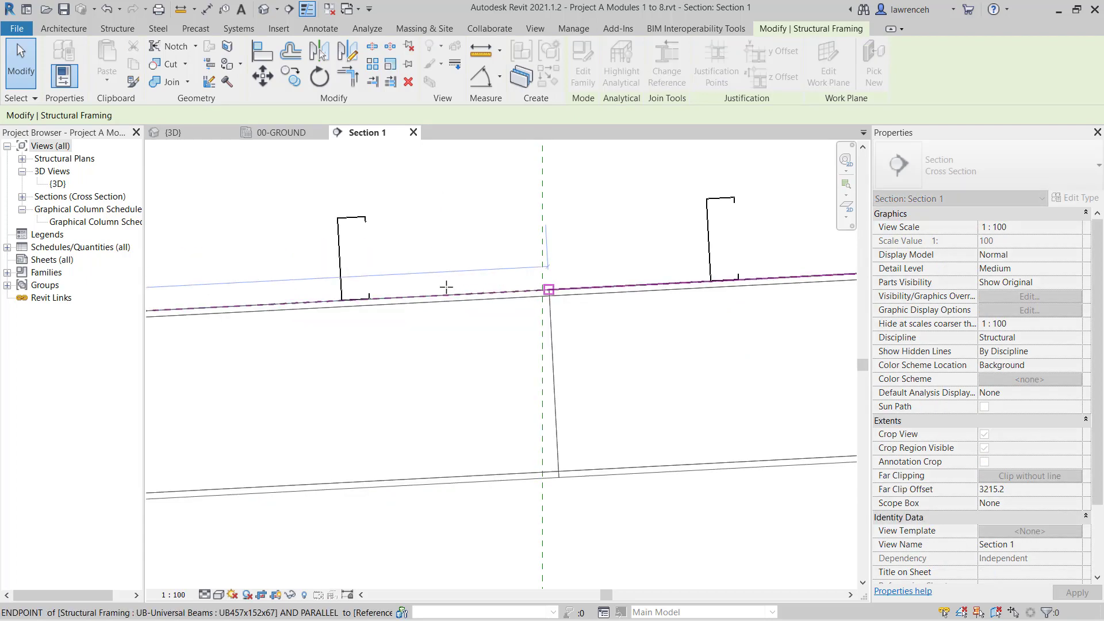
pyautogui.moveTo(446, 285); pyautogui.dragTo(449, 298)
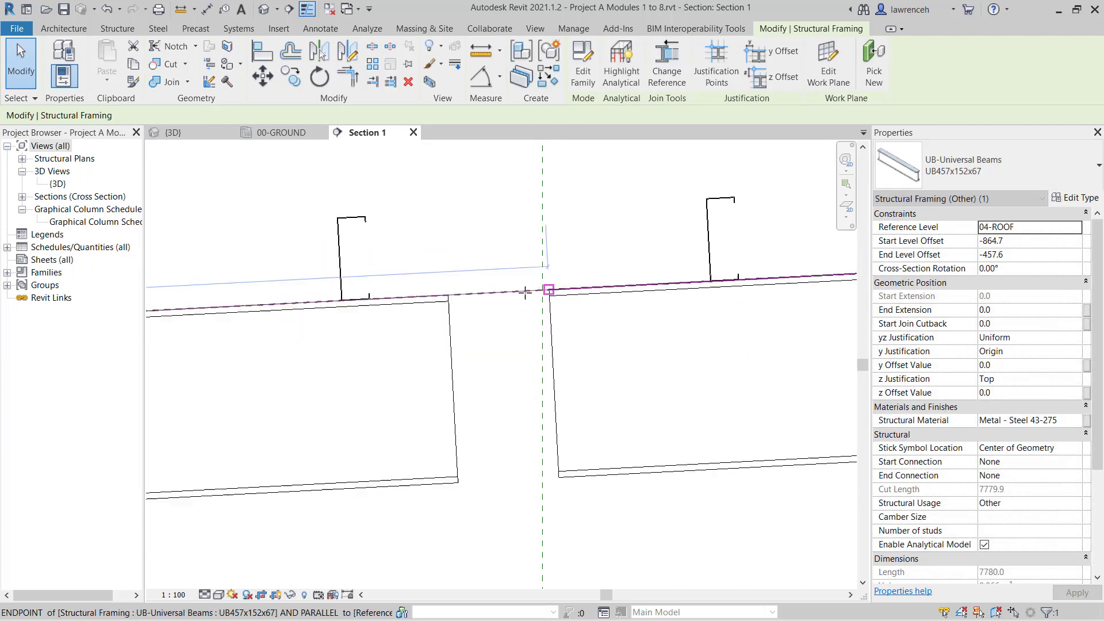
pyautogui.moveTo(526, 293); pyautogui.dragTo(549, 291)
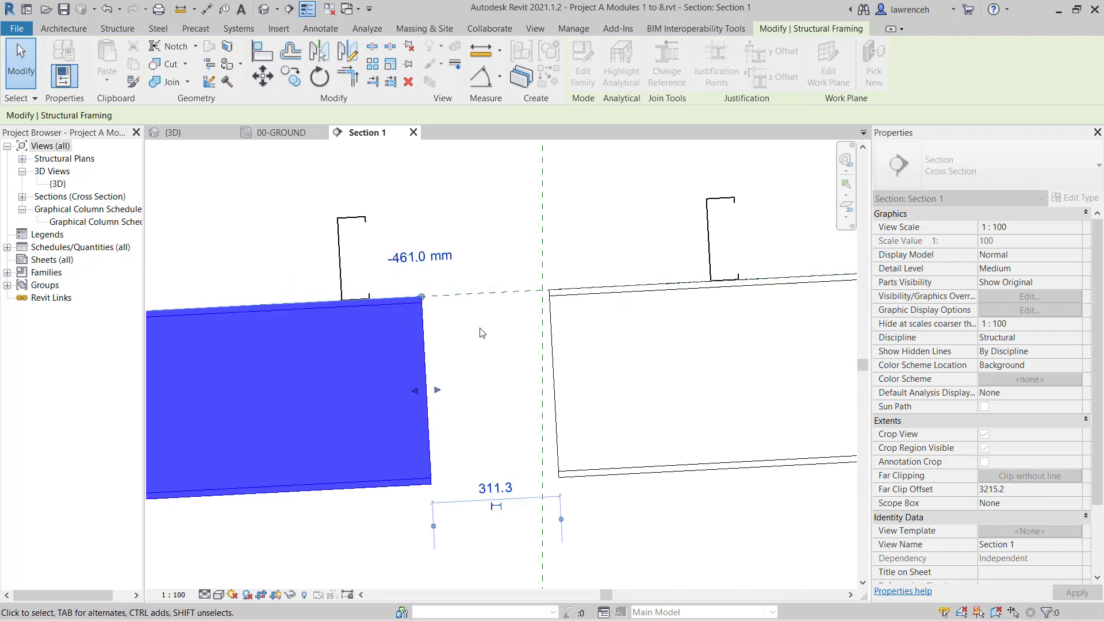
pyautogui.click(565, 306)
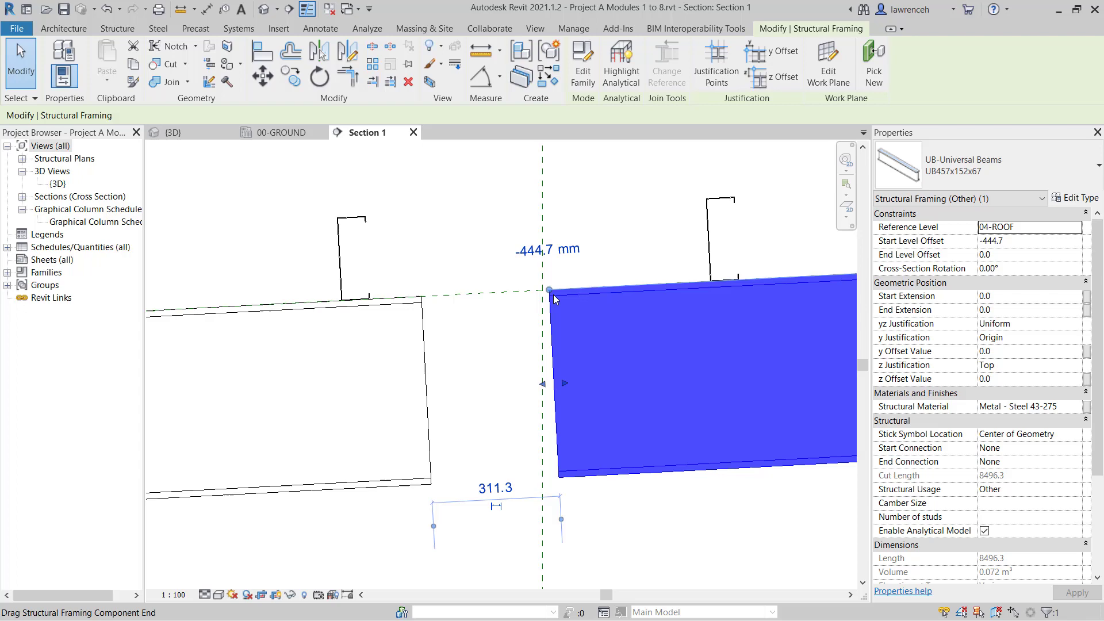
pyautogui.moveTo(551, 292); pyautogui.dragTo(625, 286)
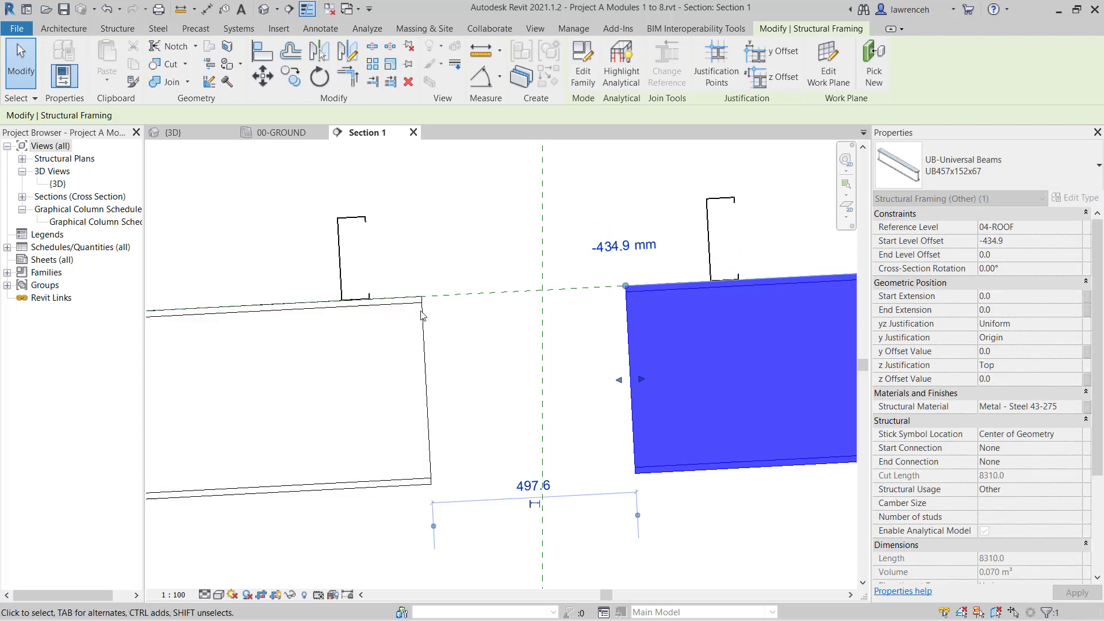
# Step: Snap the left piece onto the intersection and the right piece to meet it, then clear the selection
pyautogui.click(284, 388)
pyautogui.moveTo(423, 301); pyautogui.dragTo(542, 290)
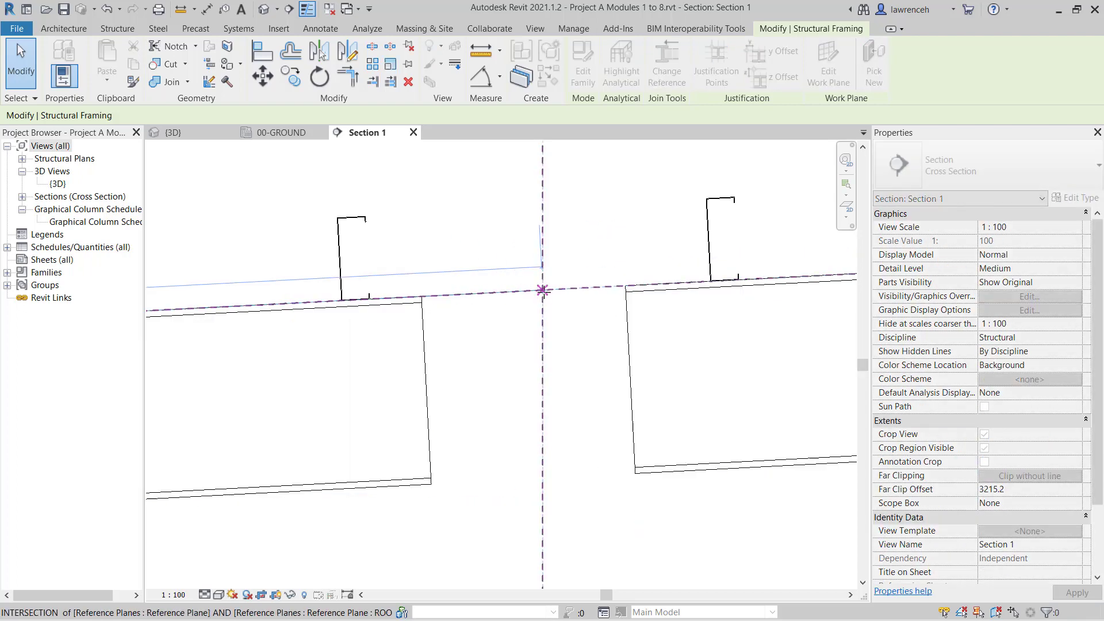
pyautogui.click(645, 296)
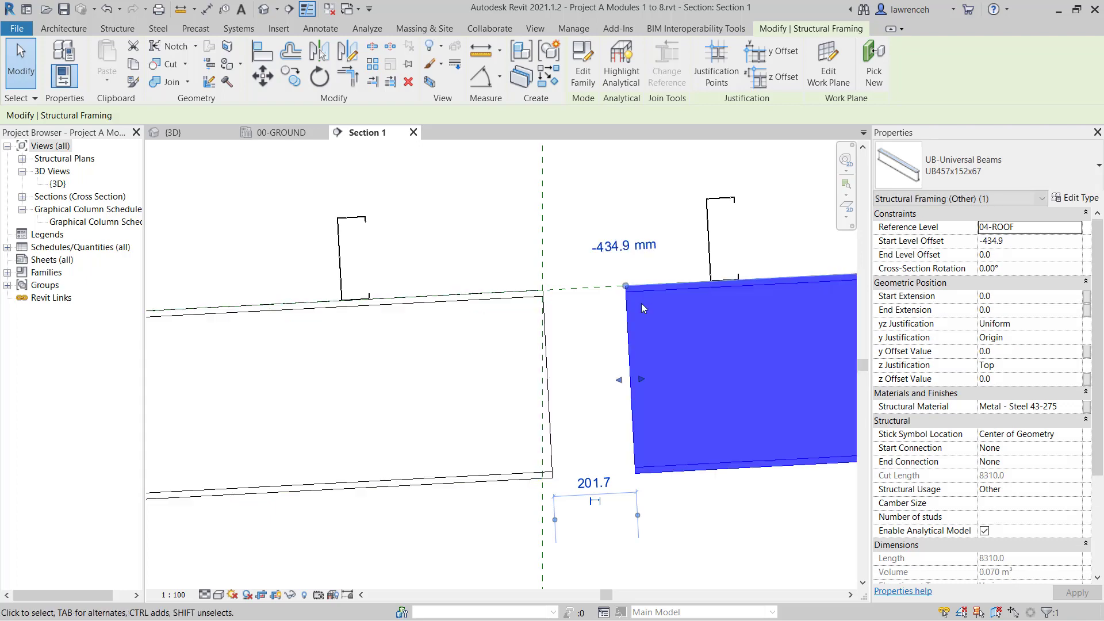
pyautogui.moveTo(627, 289); pyautogui.dragTo(543, 292)
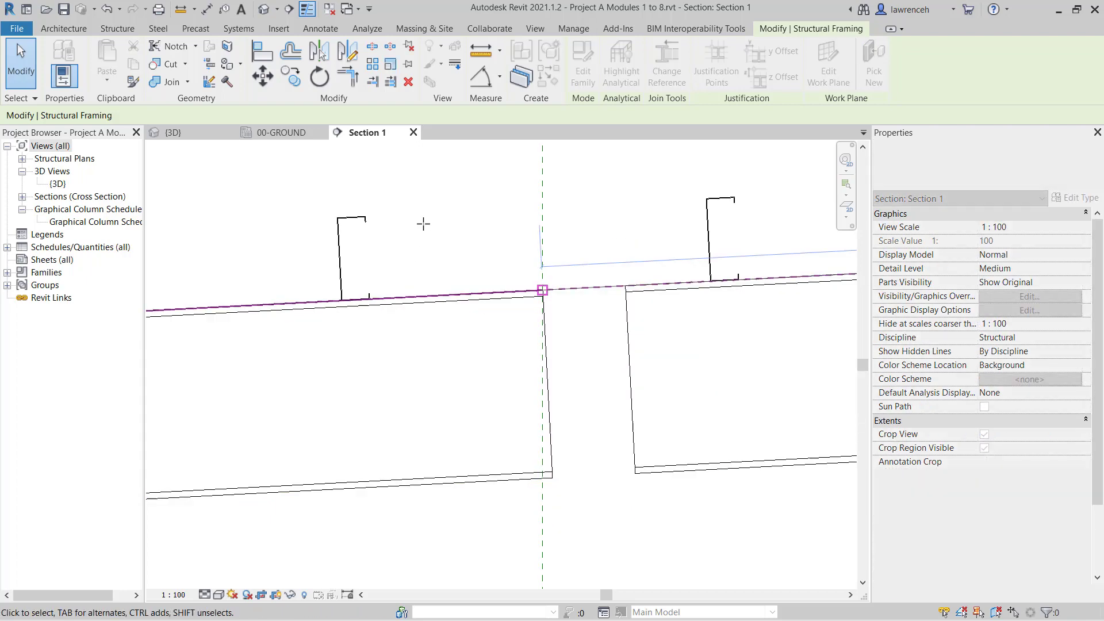
pyautogui.click(690, 371)
pyautogui.press('Escape')
pyautogui.scroll(-3, 465, 360)
pyautogui.scroll(3, 466, 360)
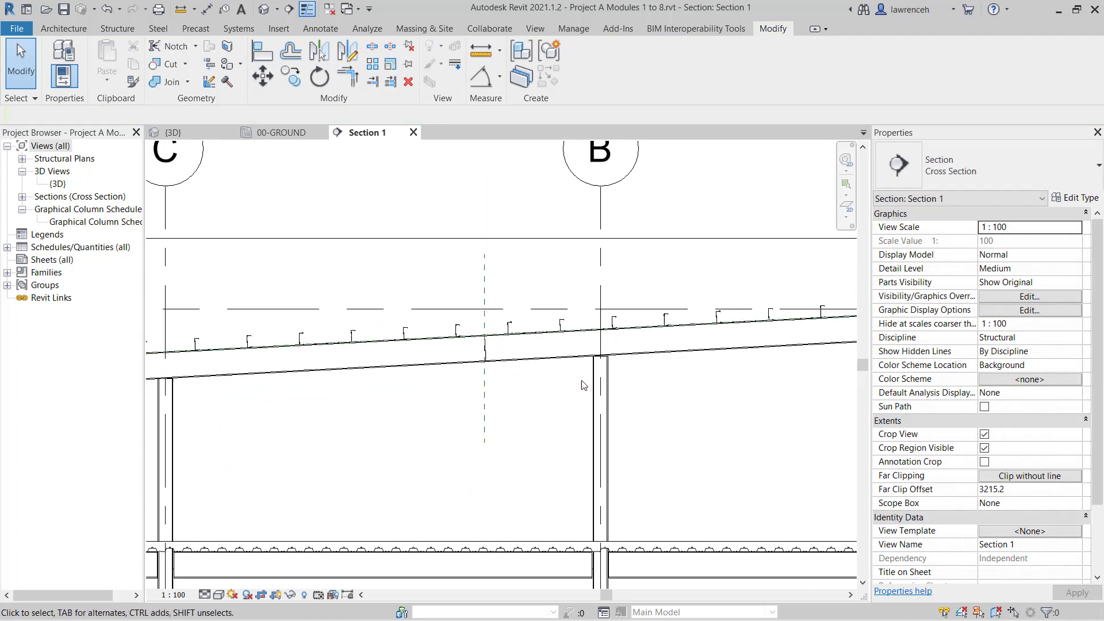
pyautogui.moveTo(466, 362)
pyautogui.mouseDown(button='middle')
pyautogui.moveTo(260, 345)
pyautogui.moveTo(574, 389)
pyautogui.moveTo(675, 355)
pyautogui.mouseUp(button='middle')
pyautogui.scroll(-2, 573, 389)
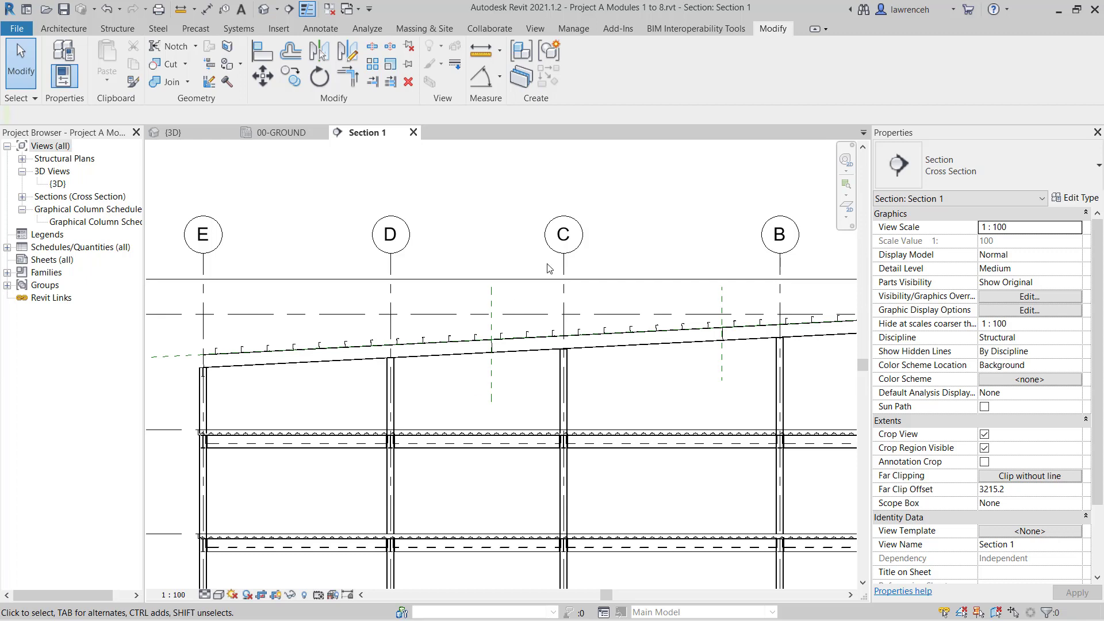
# Step: Show the Advance Steel Extension menu under Add-Ins with Export, Import, Synchronization, Settings, About
pyautogui.click(618, 28)
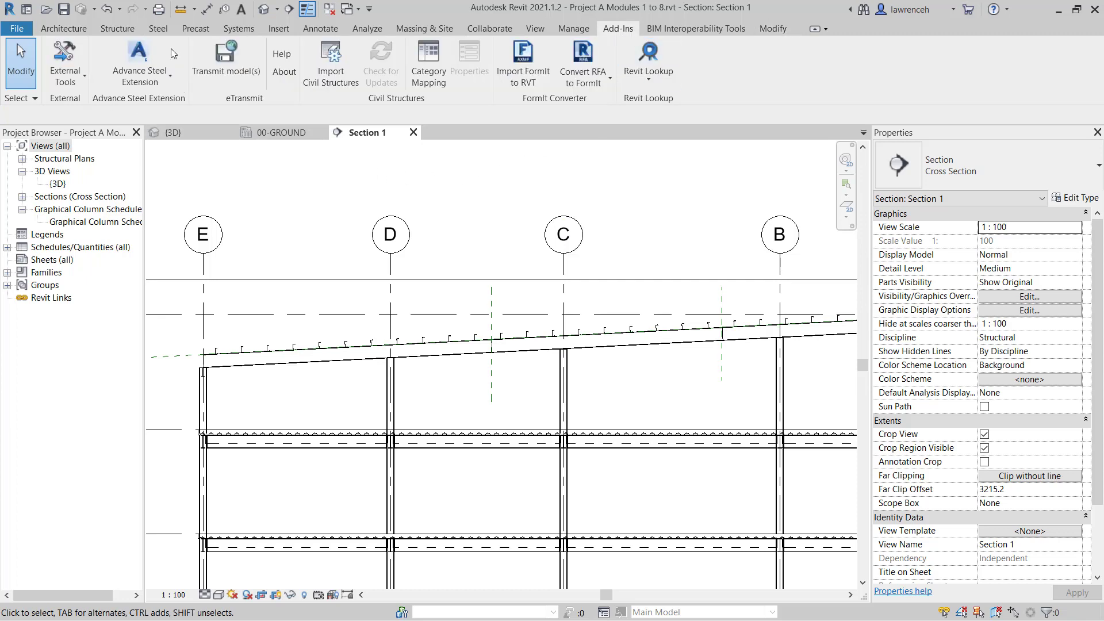
pyautogui.click(165, 80)
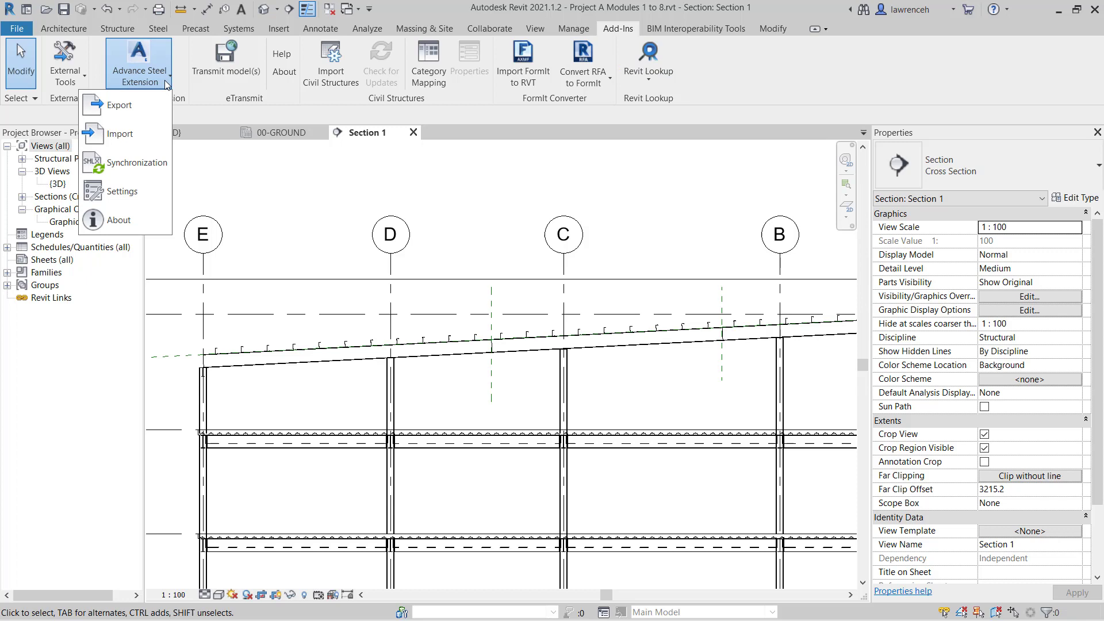